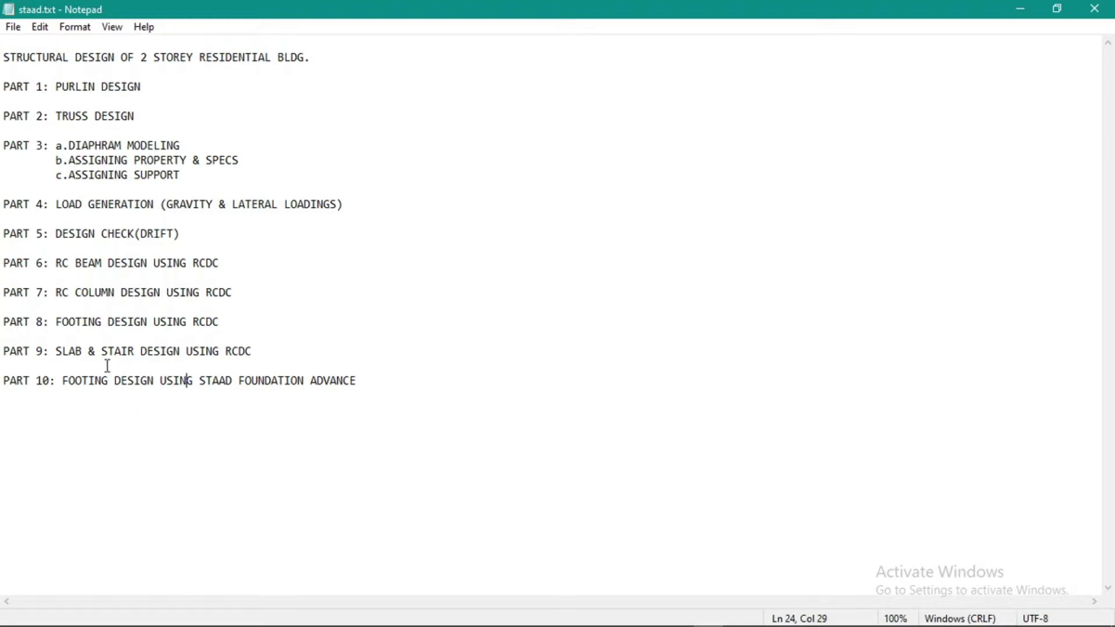
Step: Review the Part 7 column design and Part 8 footing design lines in the staad.txt outline
click(259, 286)
click(346, 327)
mouse_move(580, 625)
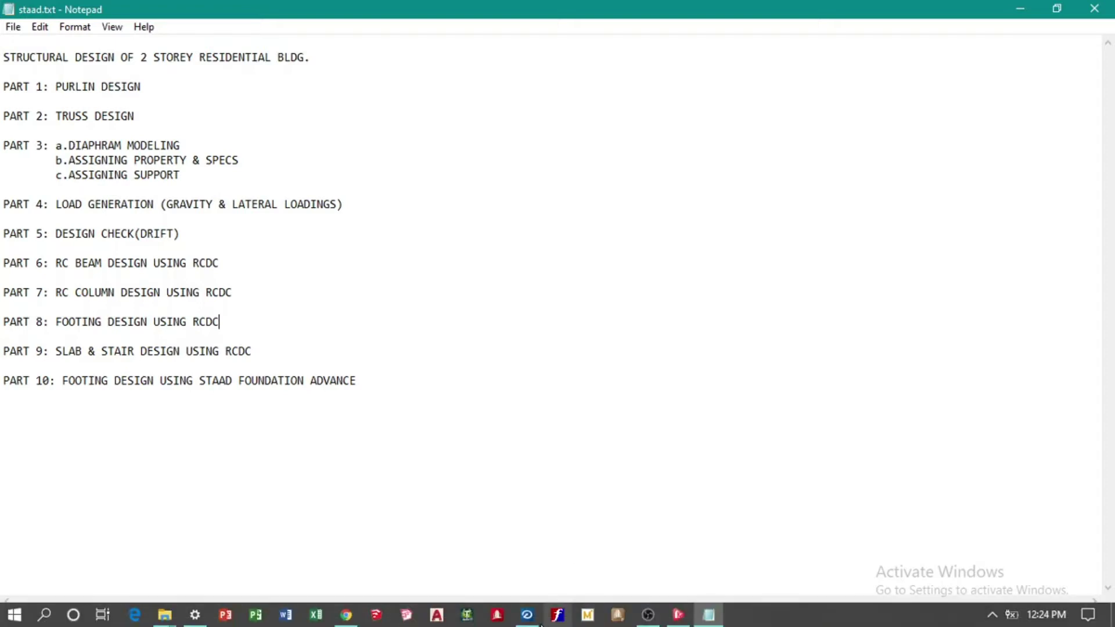
Step: Launch RCDC from the taskbar jump list and accept the STAAD Advanced Concrete Design licence
right_click(527, 615)
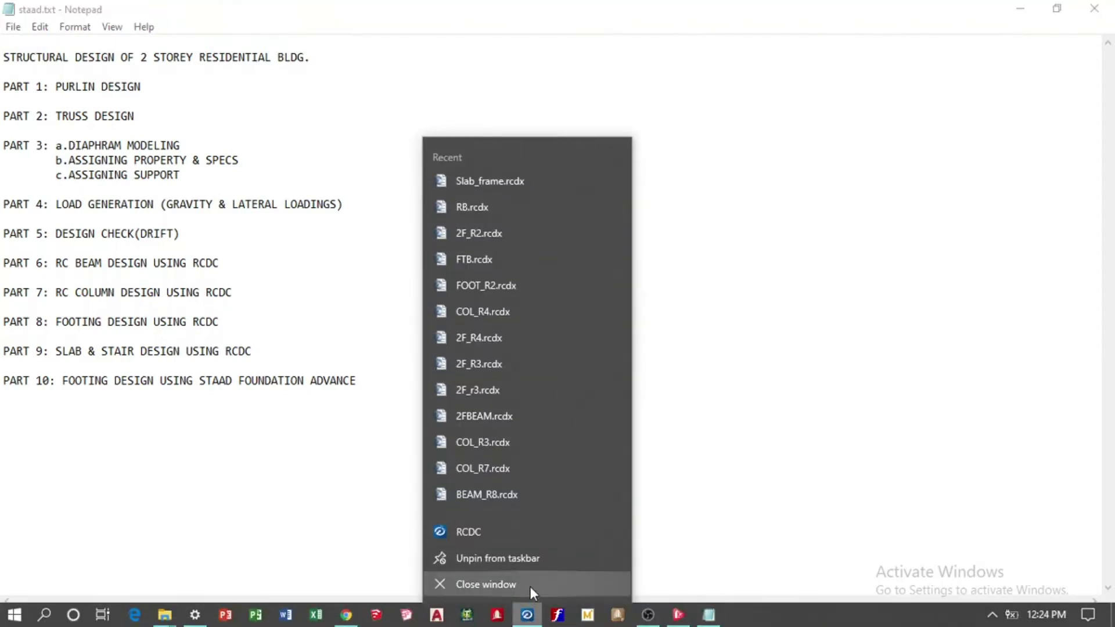
click(513, 528)
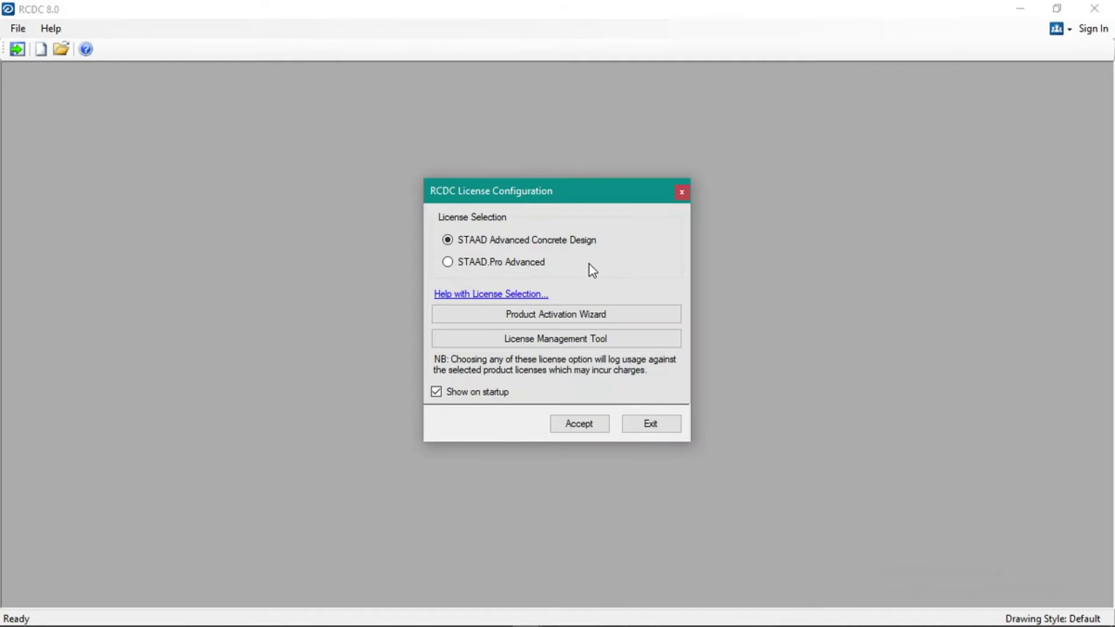
click(575, 427)
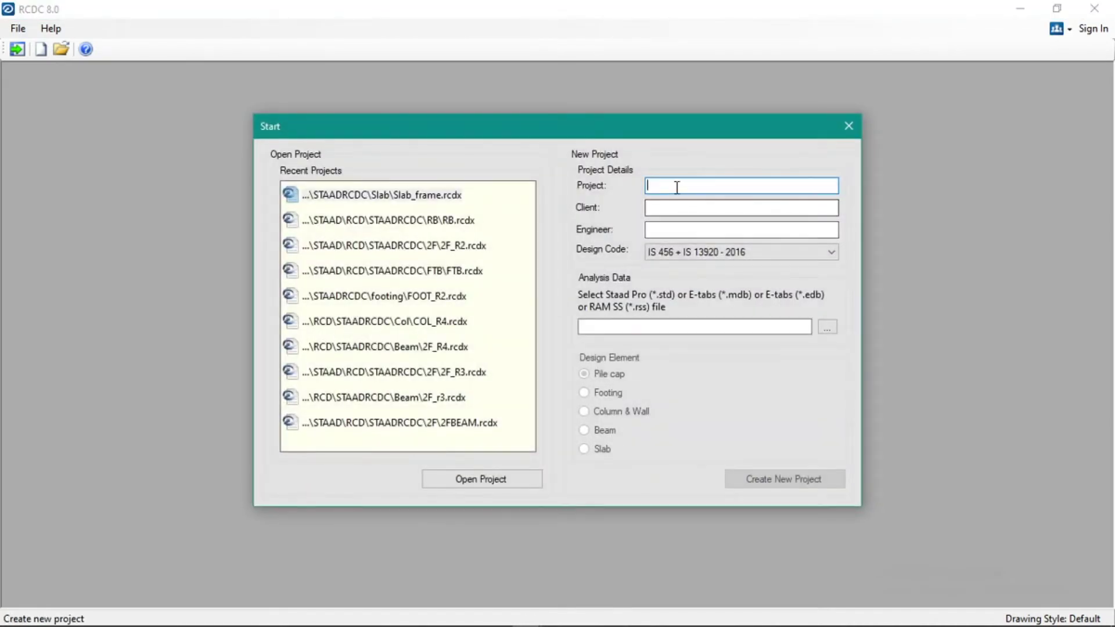
Step: Name the project '2 STOREY RESIDENTIAL BLDG.' and fill in the client and engineer initials
text(2 STOREY )
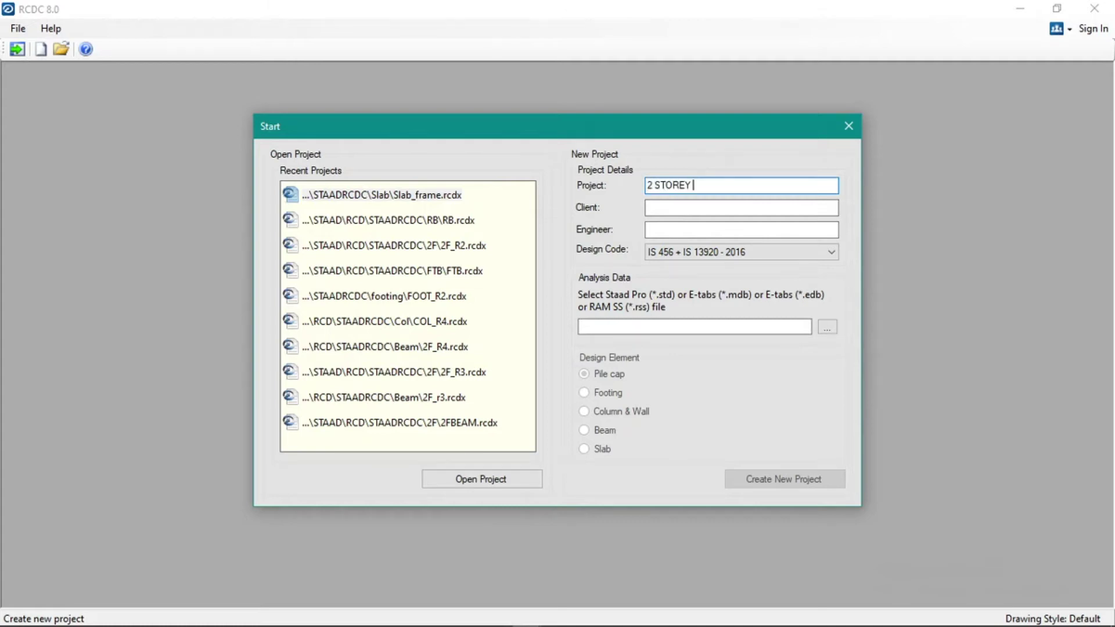
text(RSIDEN)
key(BackSpace)
key(BackSpace)
key(BackSpace)
key(BackSpace)
key(BackSpace)
text(ESIDENTIAL BLDG.)
key(Tab)
text(MR)
key(Tab)
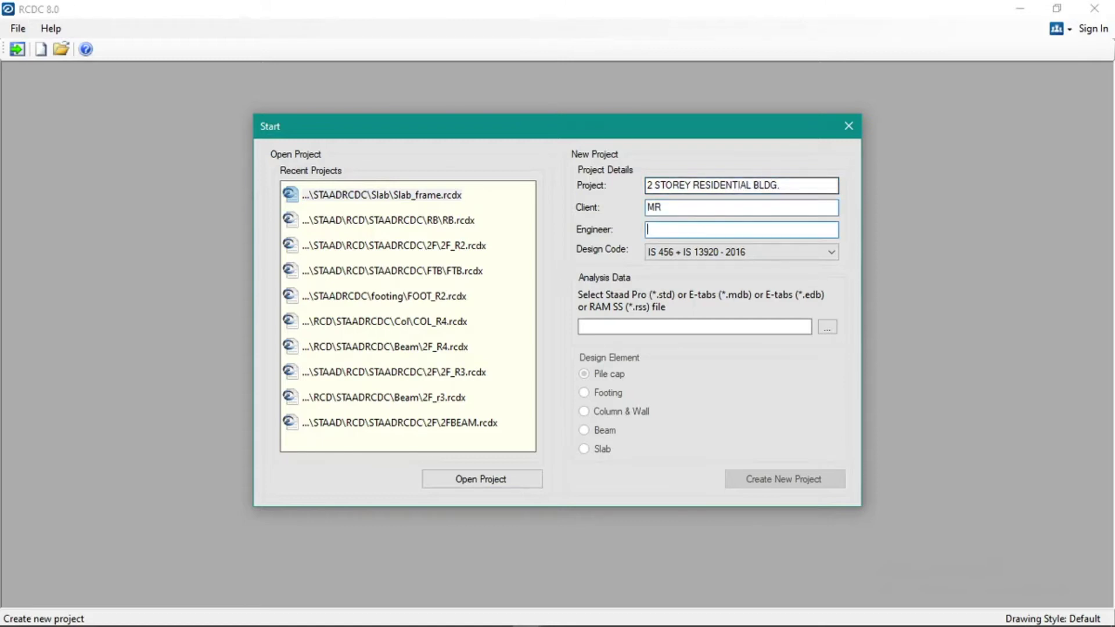
text(JJA)
Step: Set the design code to ACI 318M - 2014 and bring up the analysis file browser
key(Tab)
key(Up)
key(Up)
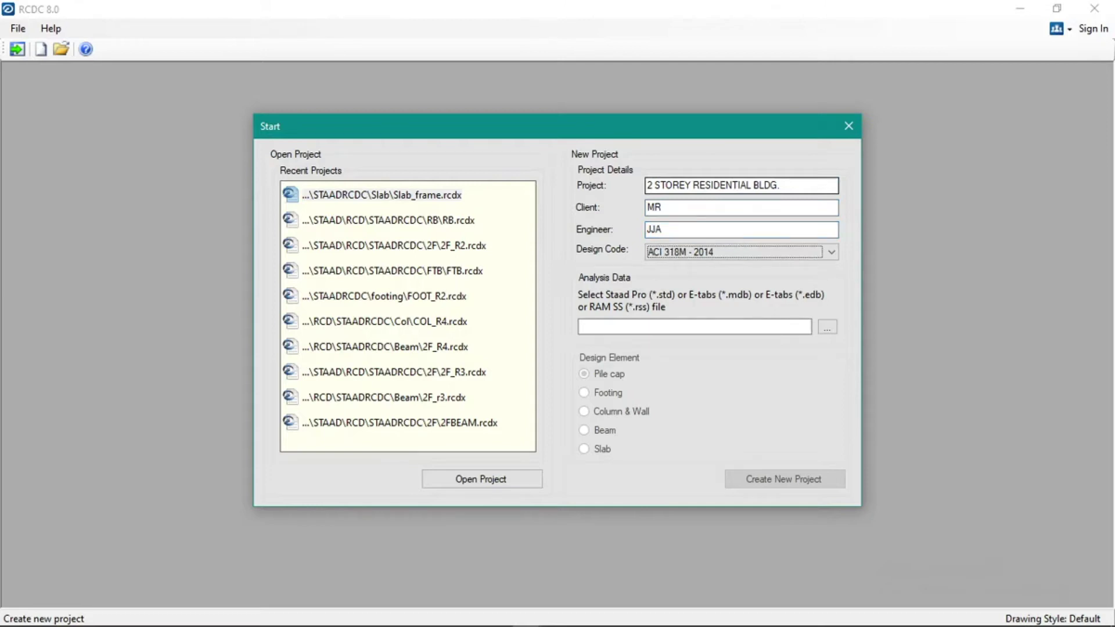
key(Tab)
key(Return)
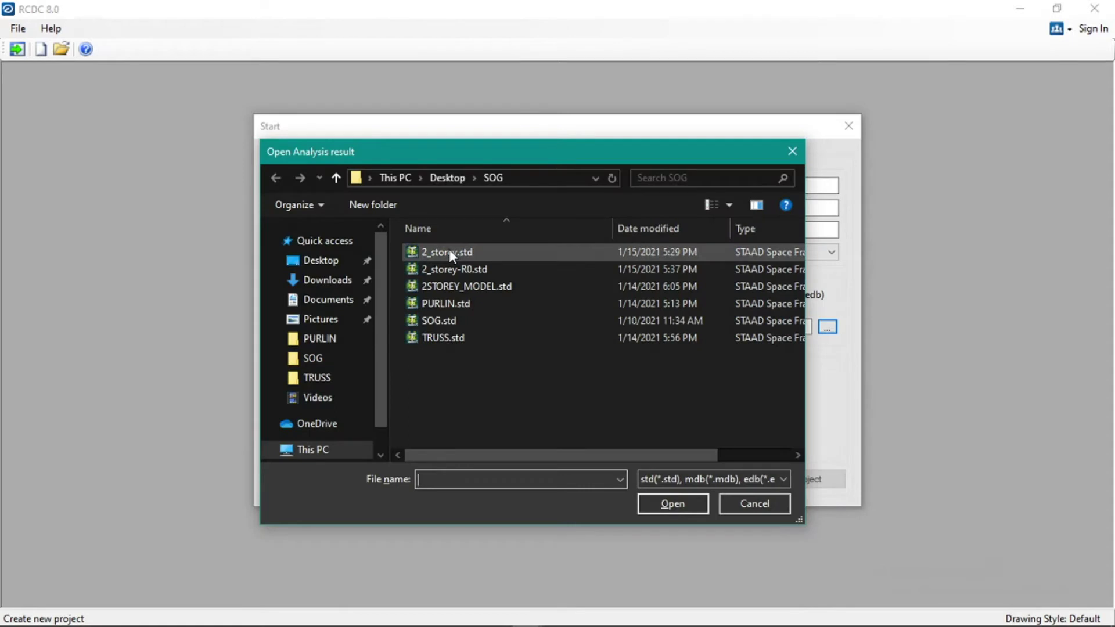
Step: Load 2_storey.std, choose Slab as design element at level 5.1m, and create the project
double_click(450, 252)
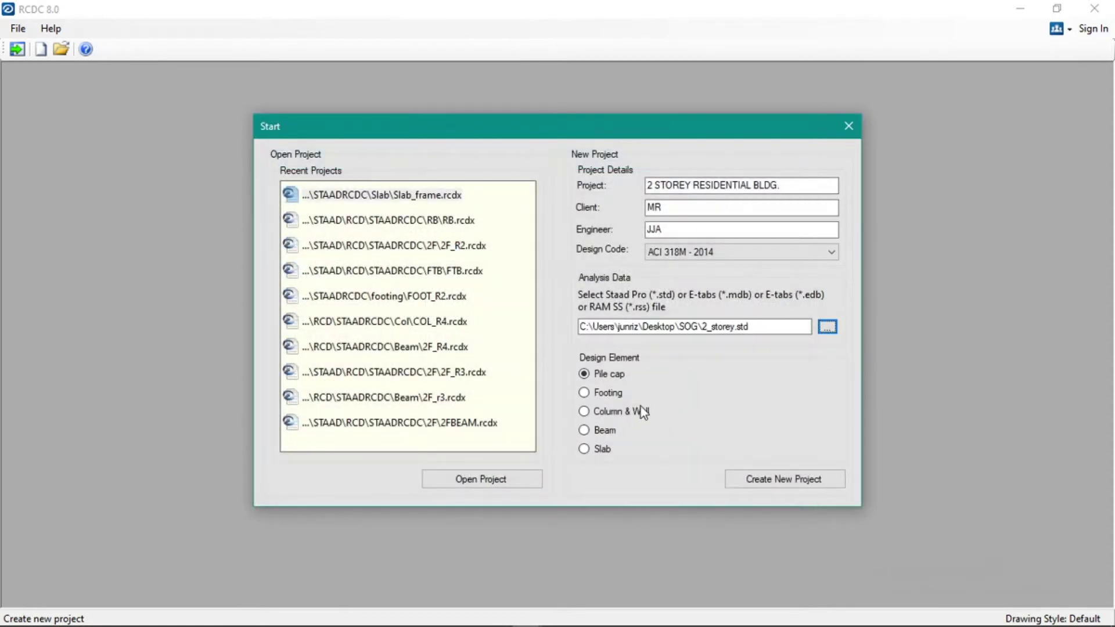
click(600, 450)
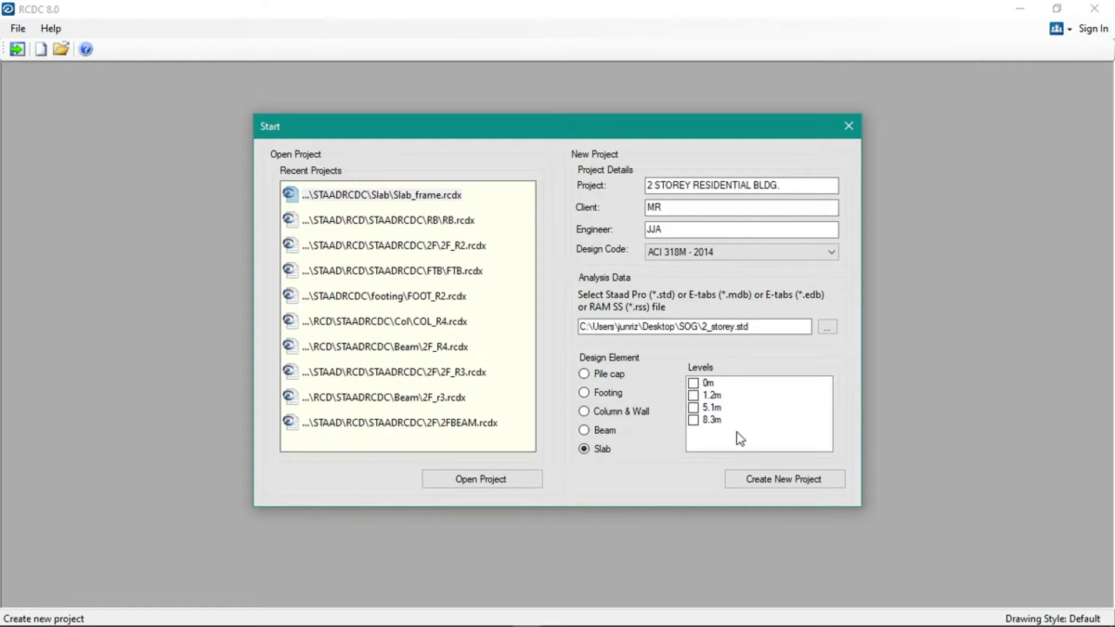
click(699, 409)
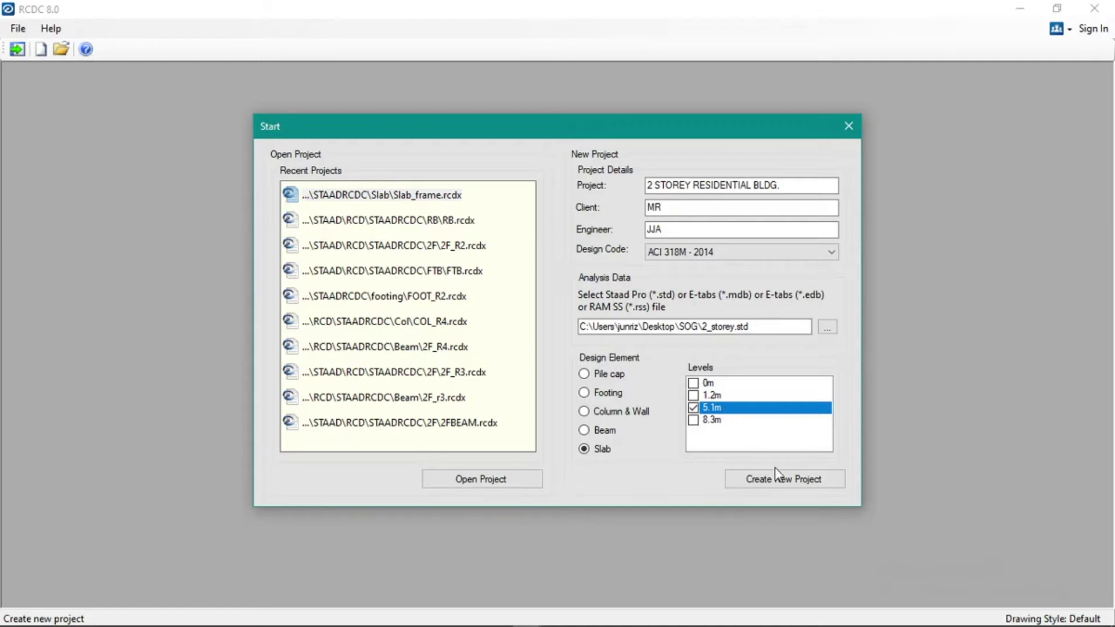
click(786, 480)
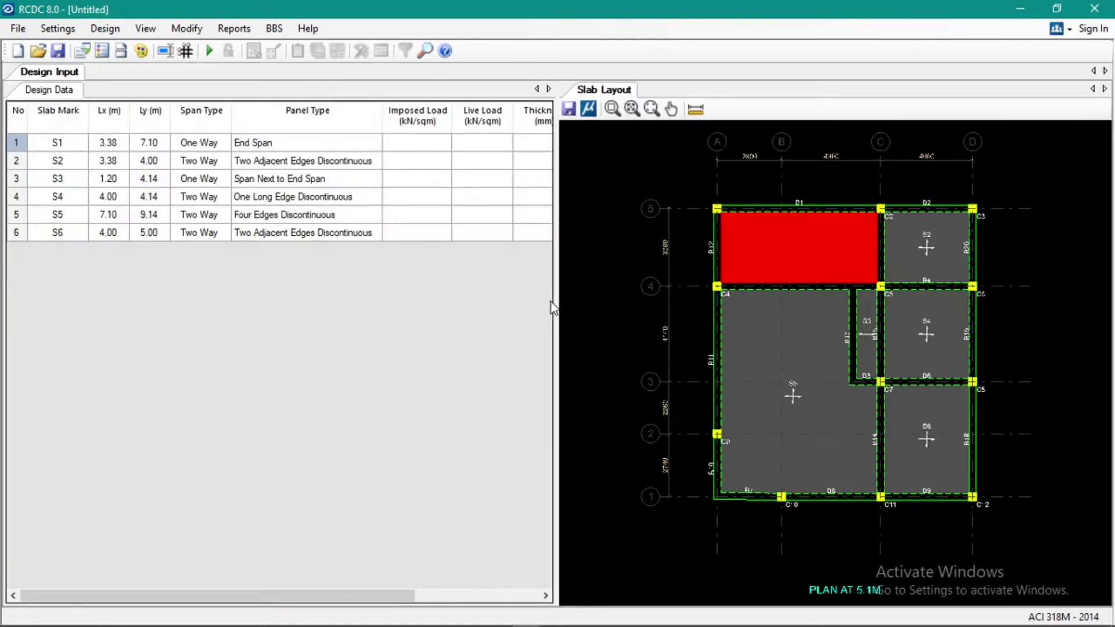
Step: Set slab S5's Is CutOut property to True in its properties popup
click(821, 413)
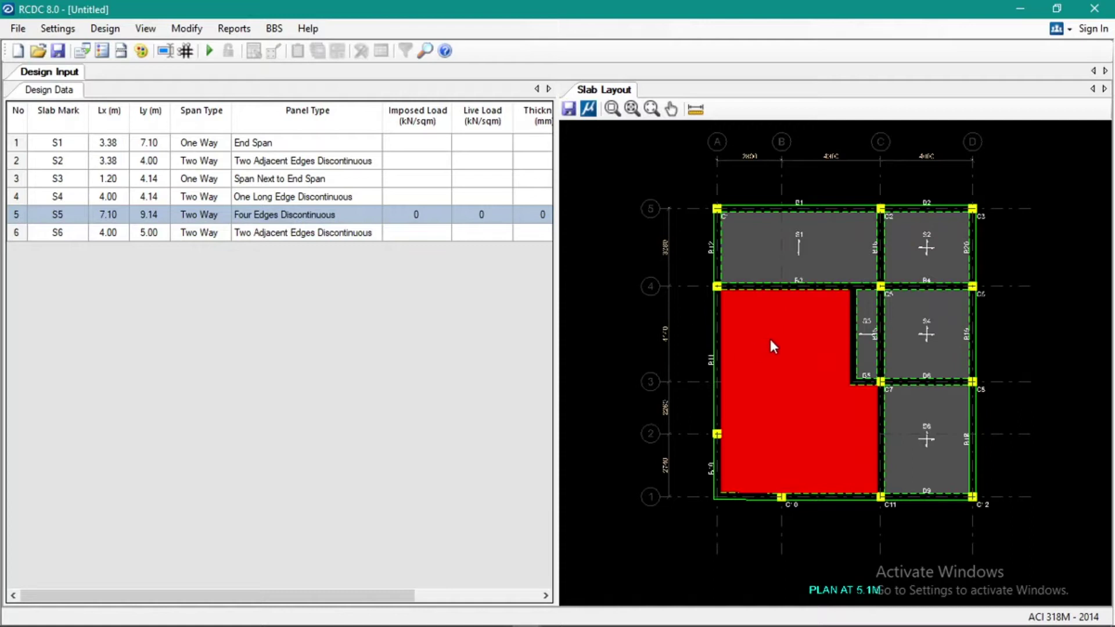
click(794, 350)
click(909, 391)
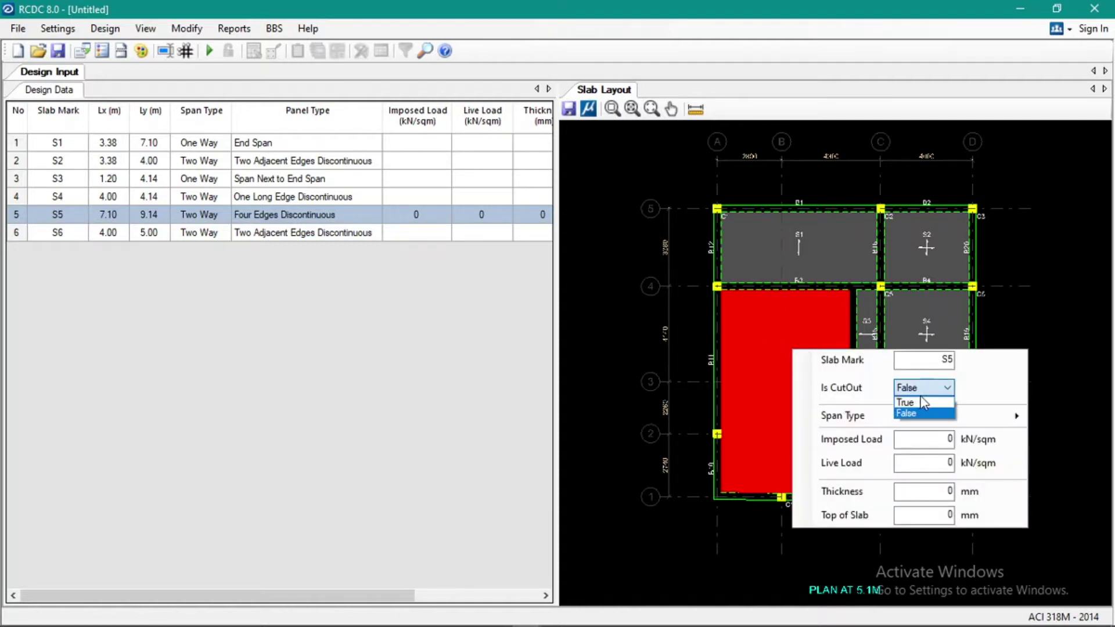
click(922, 400)
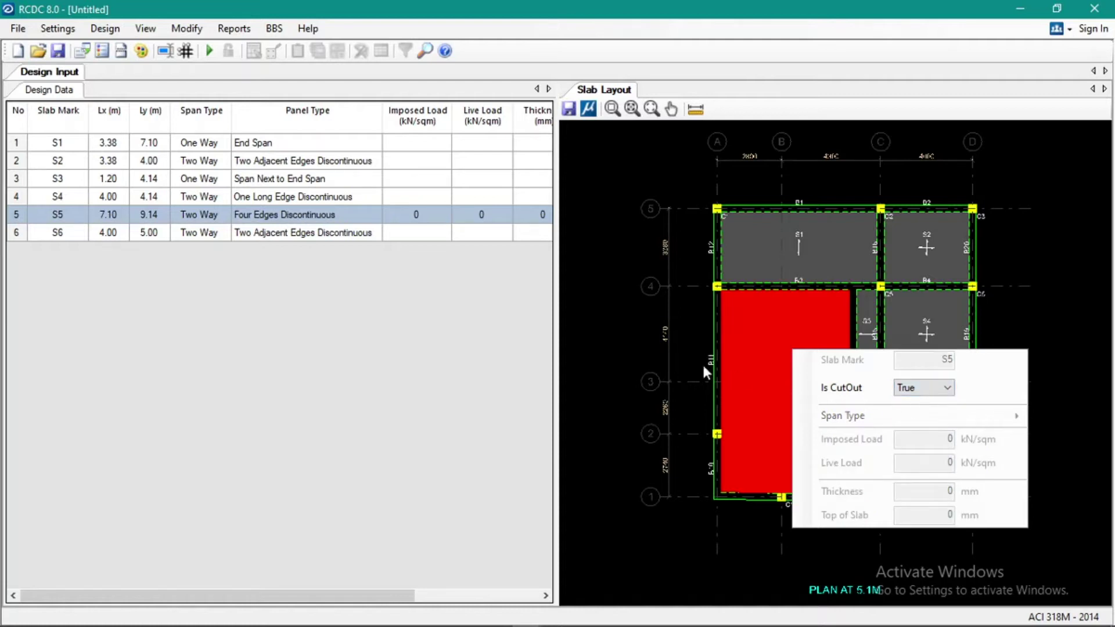
click(614, 341)
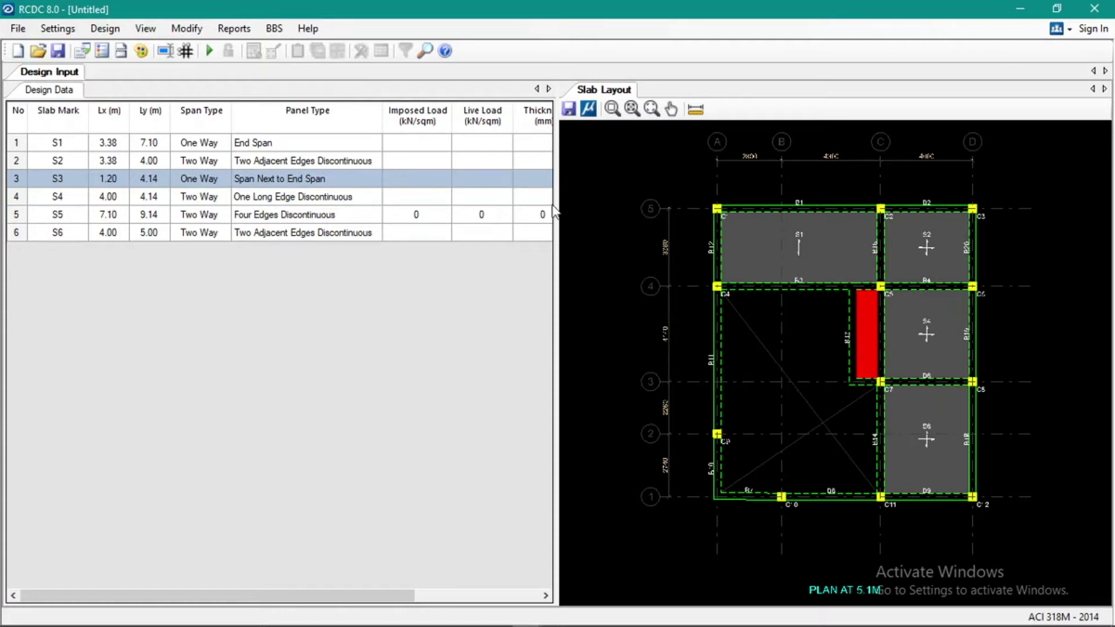
Step: Widen the Design Data table and enter a 125 mm thickness for slab S1
drag(556, 206, 644, 209)
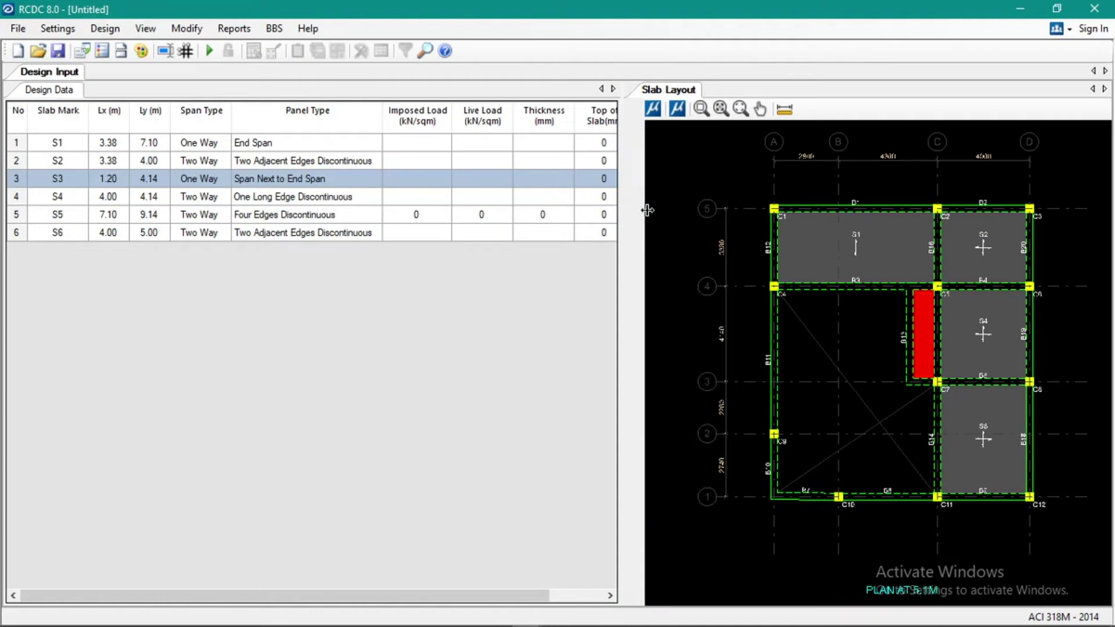
click(427, 145)
click(488, 155)
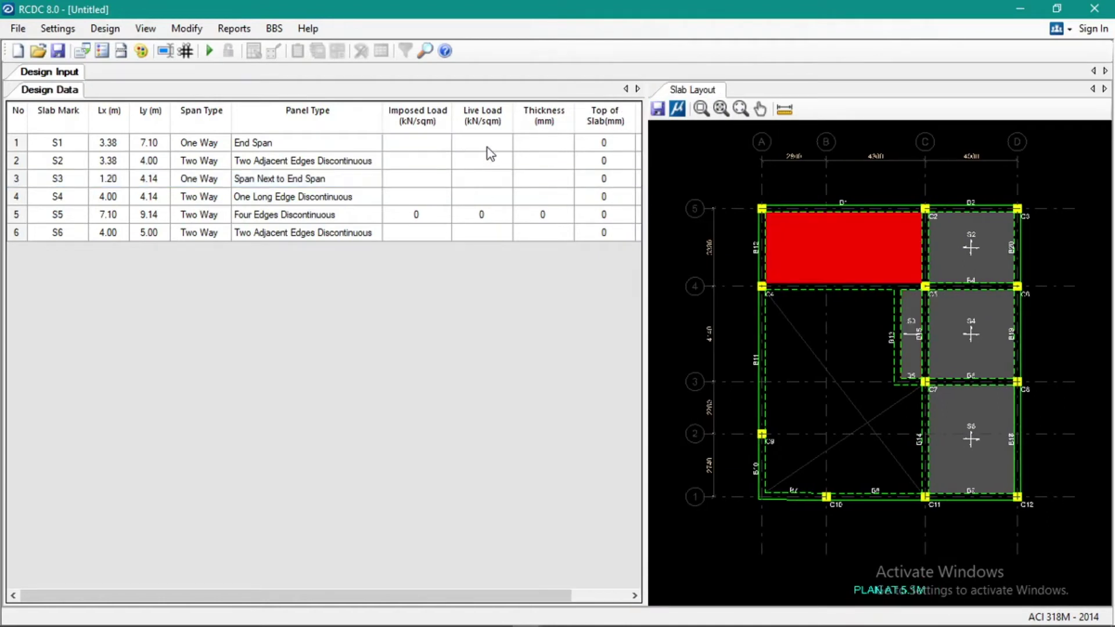
click(536, 149)
click(547, 145)
text(25)
key(BackSpace)
text(25)
key(Return)
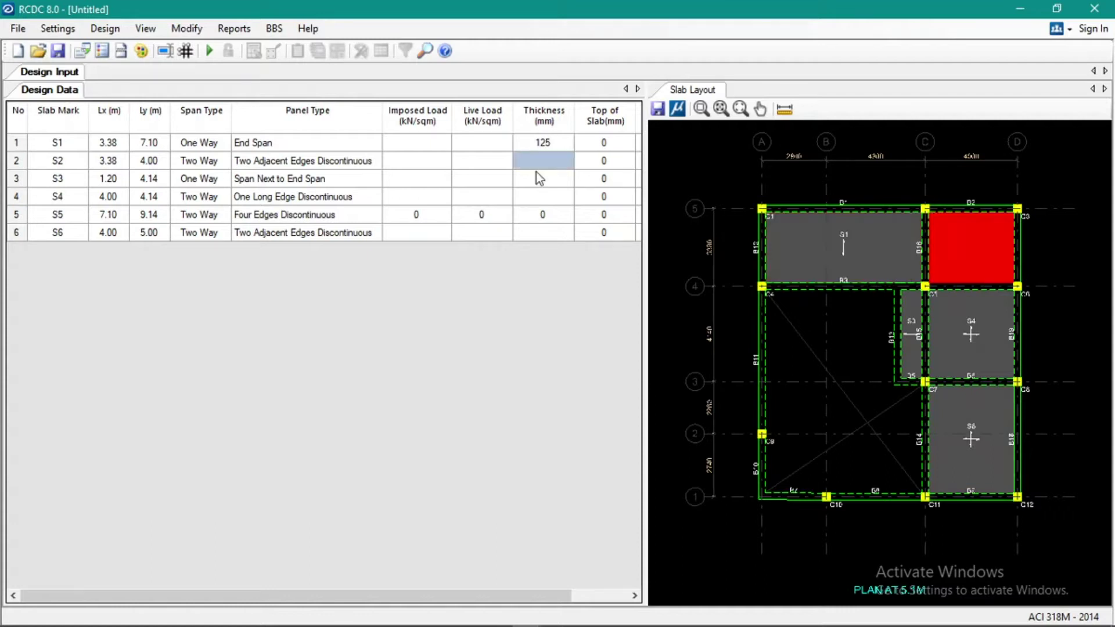
Step: Copy the 125 mm thickness down to slabs S2 through S6
key(Up)
key(Down)
text(125)
key(Down)
text(125)
key(Down)
text(125)
key(Down)
text(125)
key(Down)
text(125)
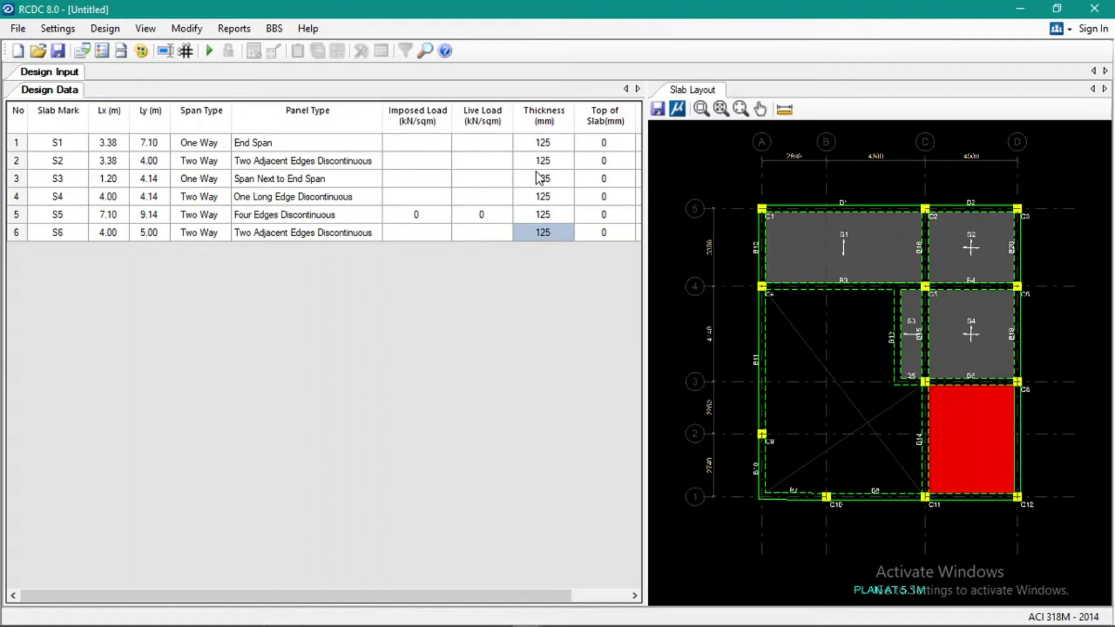
key(Right)
key(Right)
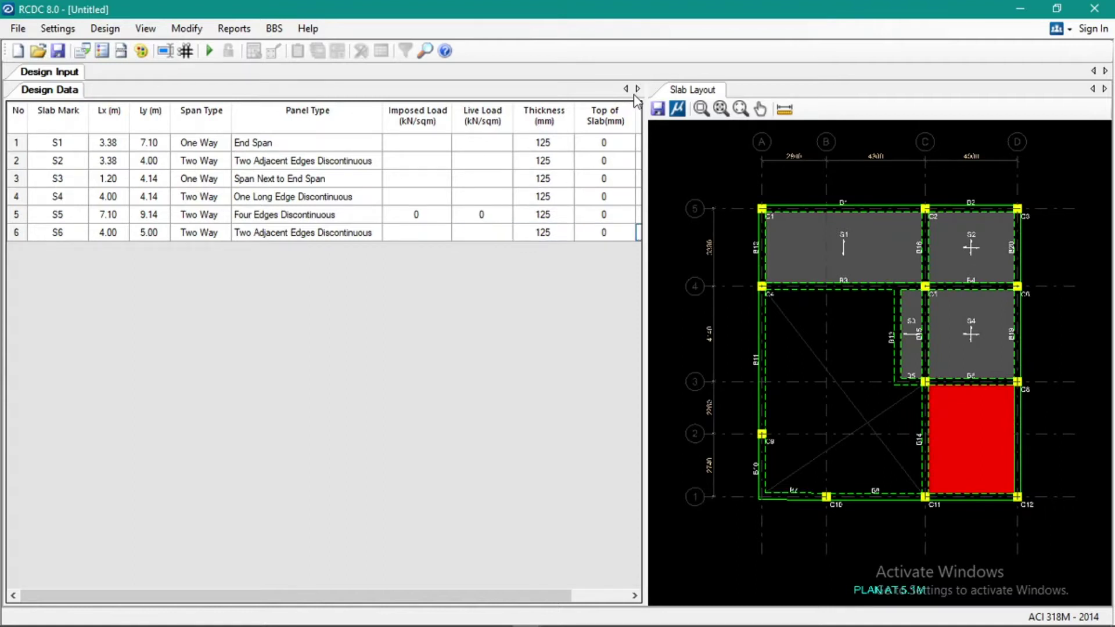
Step: Widen the slab table and enter a 1.9 kN/sqm live load for slab S1
drag(646, 161, 685, 187)
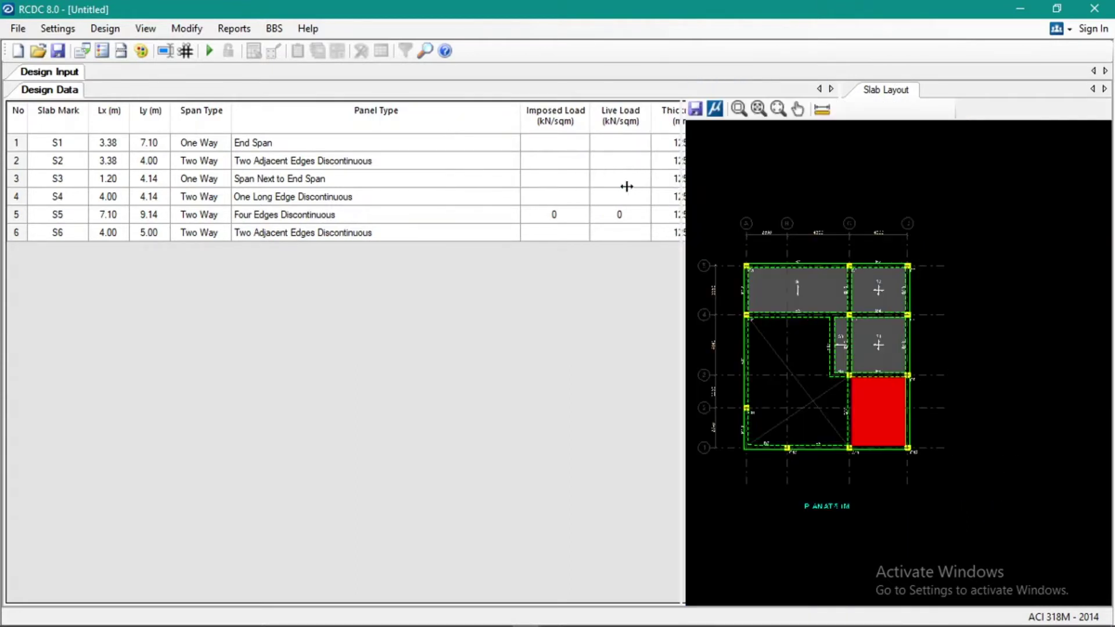
click(504, 145)
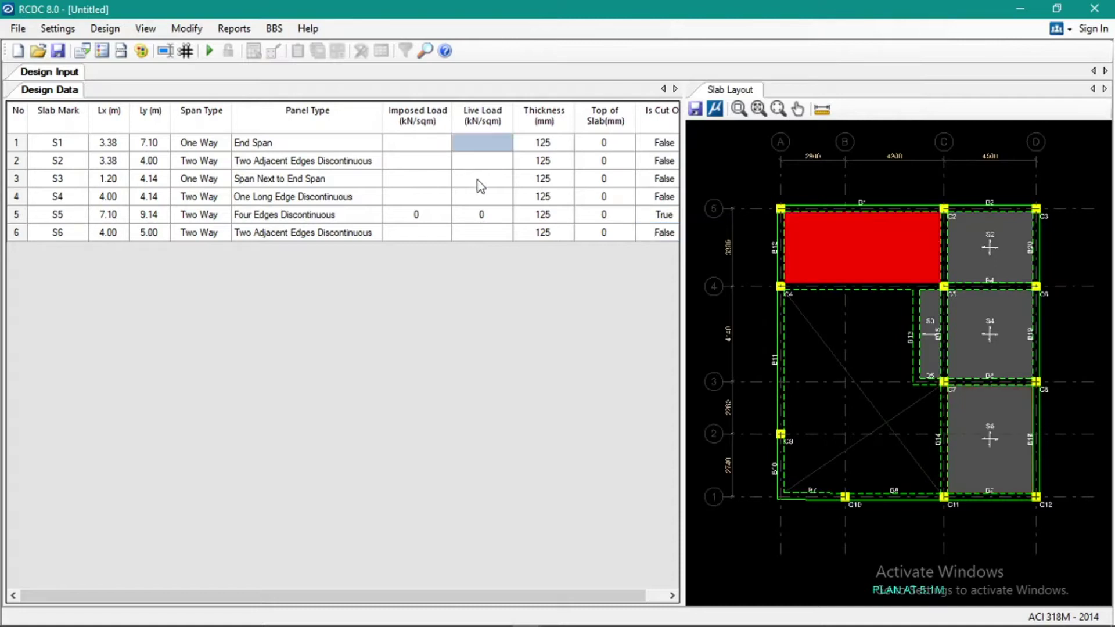
text(1.9)
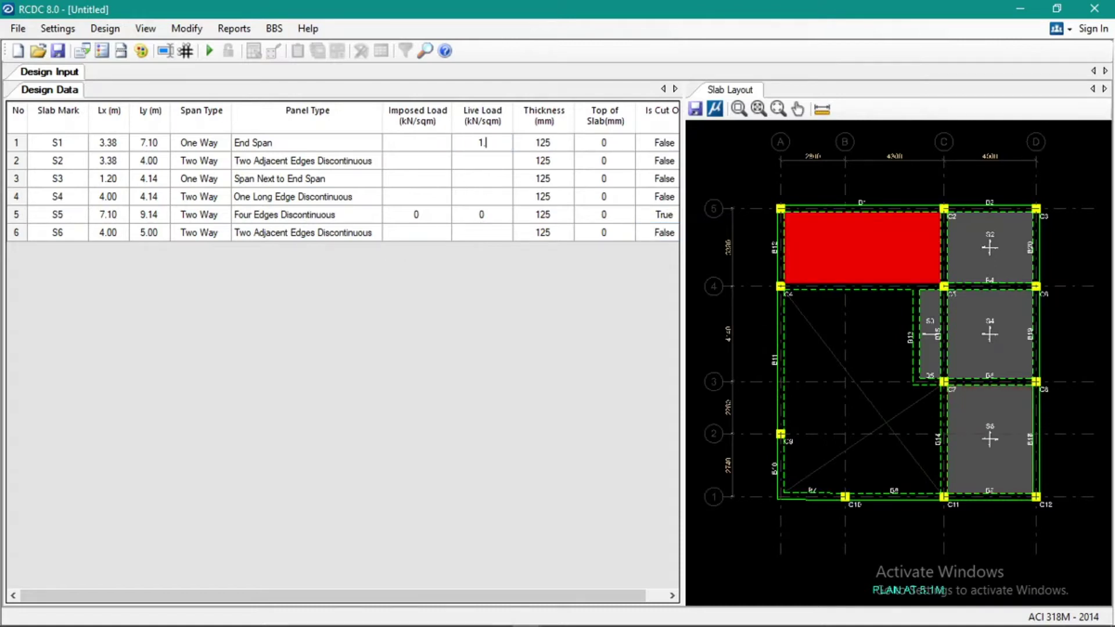
Step: Copy the 1.9 live load down to slabs S2–S6, then return to S1's imposed load cell
key(Down)
text(1.9)
key(Down)
text(1.9)
key(Down)
key(ctrl+v)
key(Down)
key(ctrl+v)
key(Down)
key(ctrl+v)
key(Left)
key(Up)
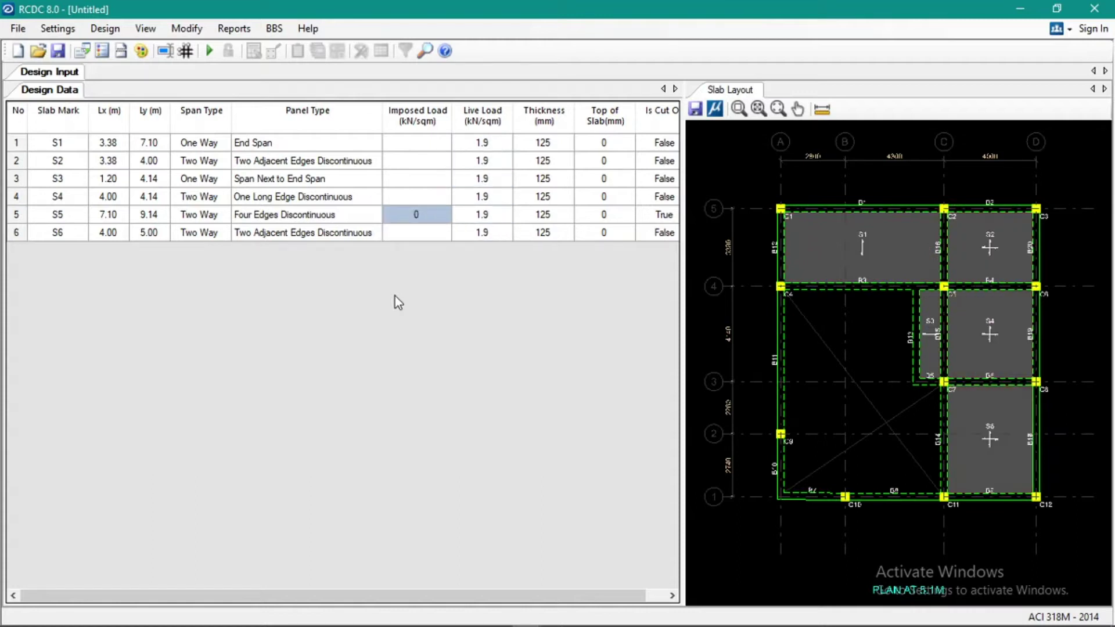
key(Up)
key(Up)
key(Up)
key(shift+Up)
key(Up)
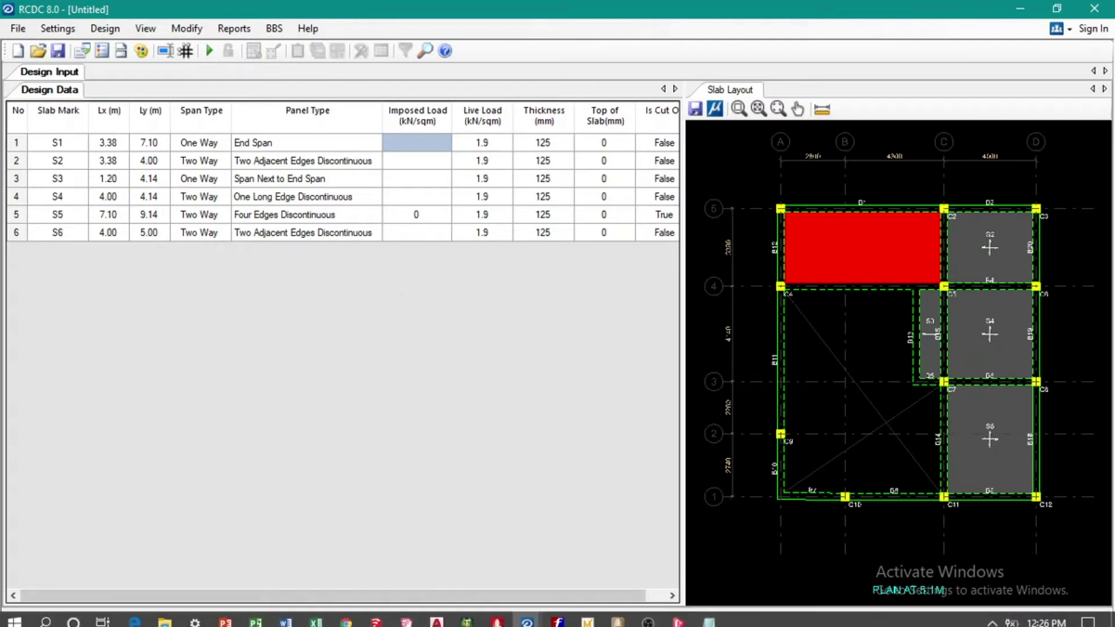
Step: Open LOADGEN_2NewManila.xlsm in Excel and accept the liability disclaimer
click(319, 617)
drag(319, 617, 291, 416)
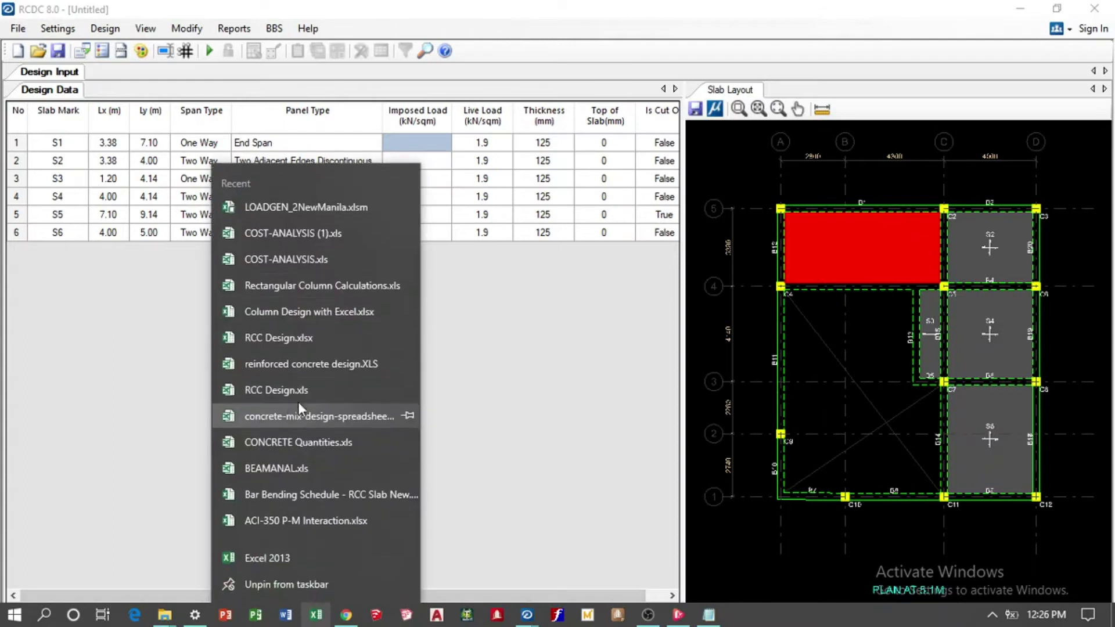
click(348, 207)
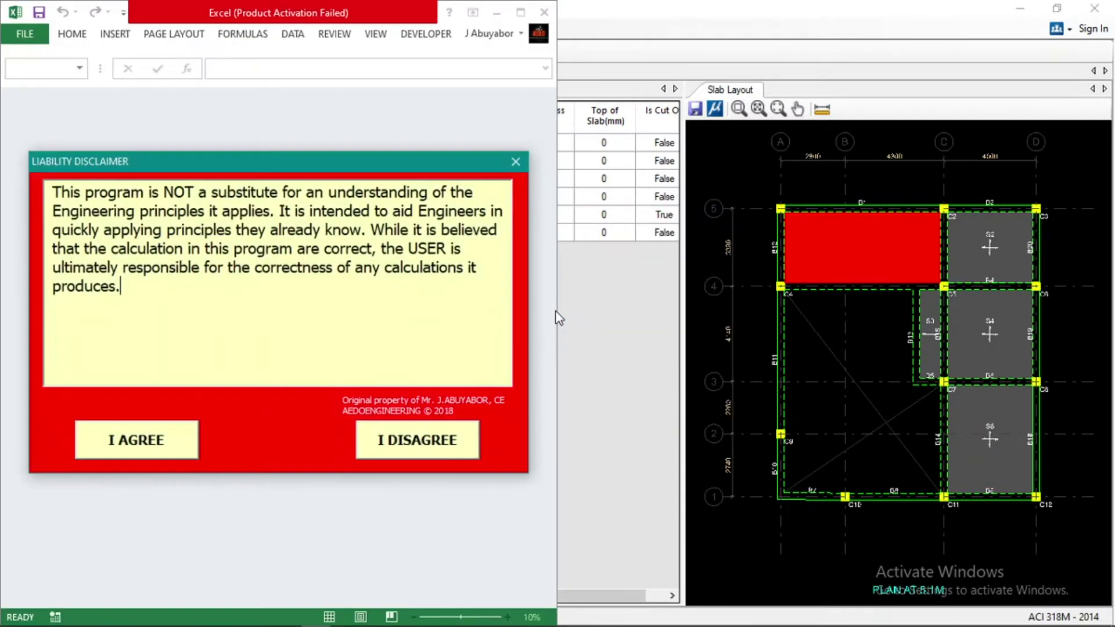
click(459, 476)
click(155, 450)
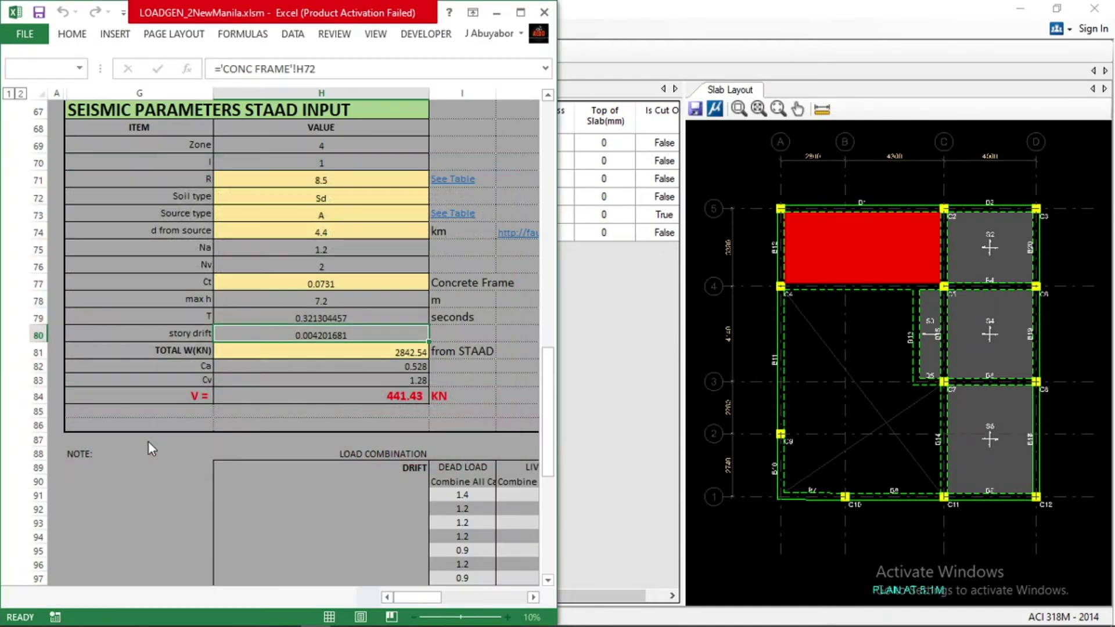
Step: Maximize Excel, switch to the LOAD GEN sheet, and review the floor load entries
click(520, 12)
click(626, 348)
scroll(625, 352, down, 9)
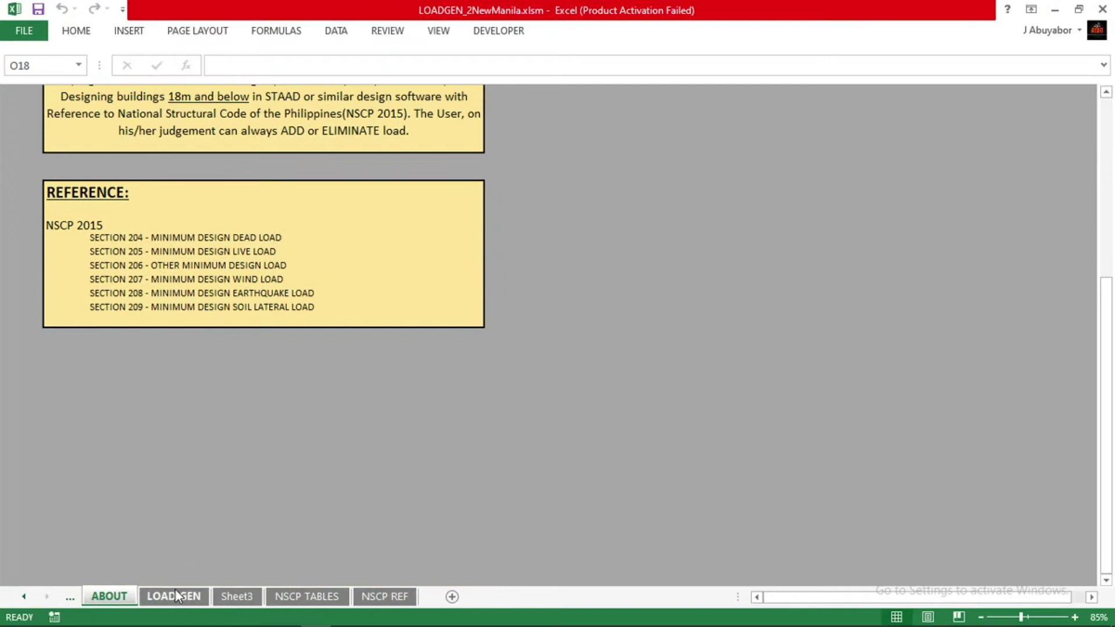
click(177, 596)
click(557, 371)
scroll(556, 371, up, 3)
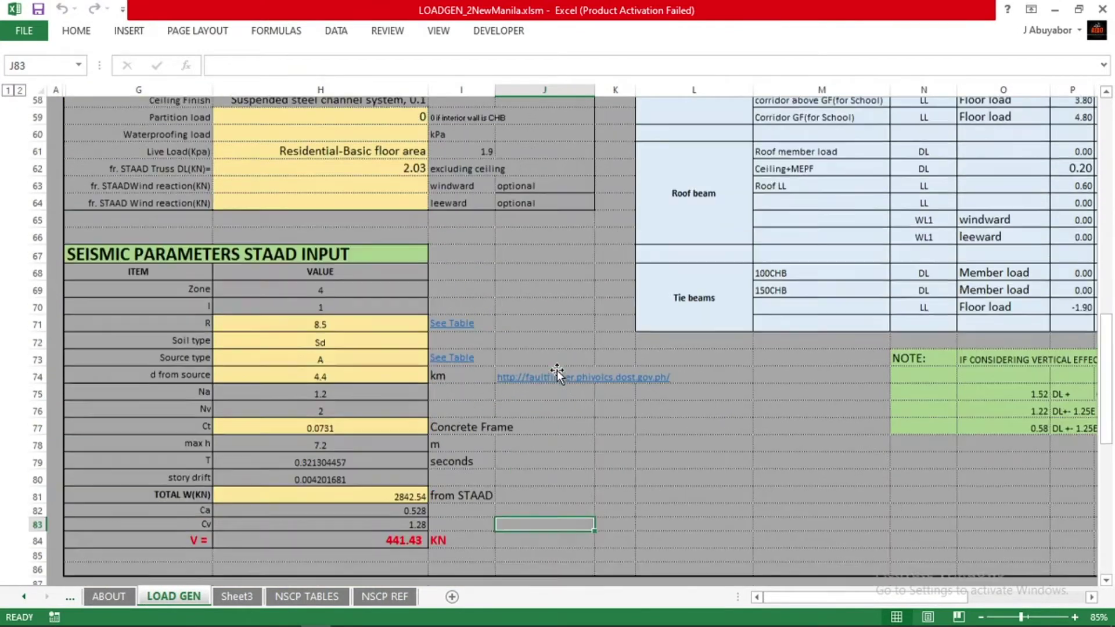
scroll(556, 370, up, 4)
click(721, 337)
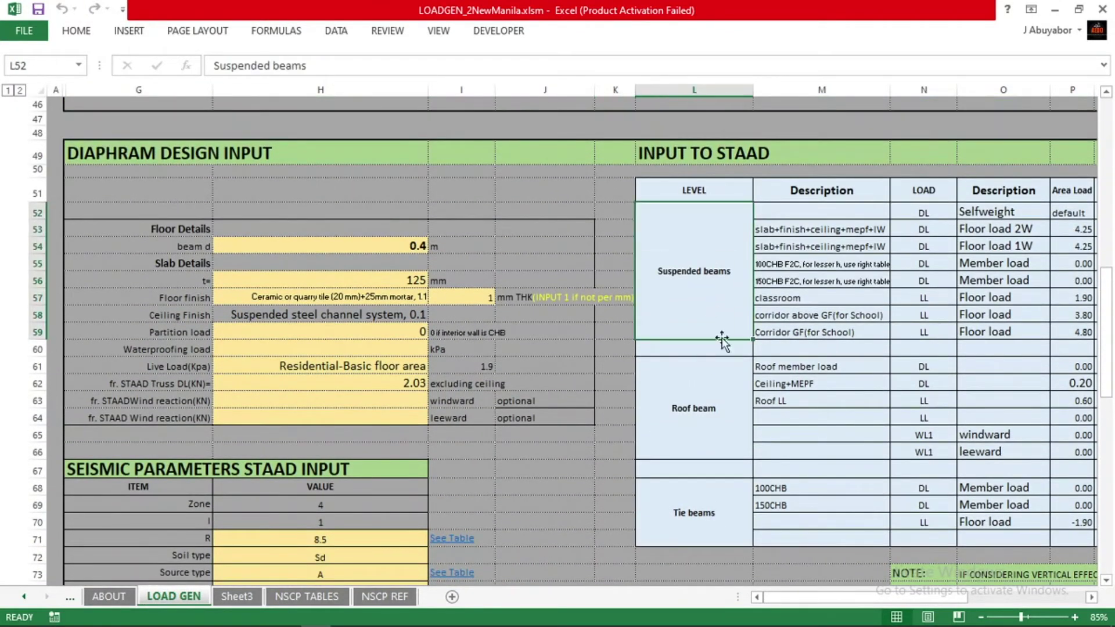
click(1091, 597)
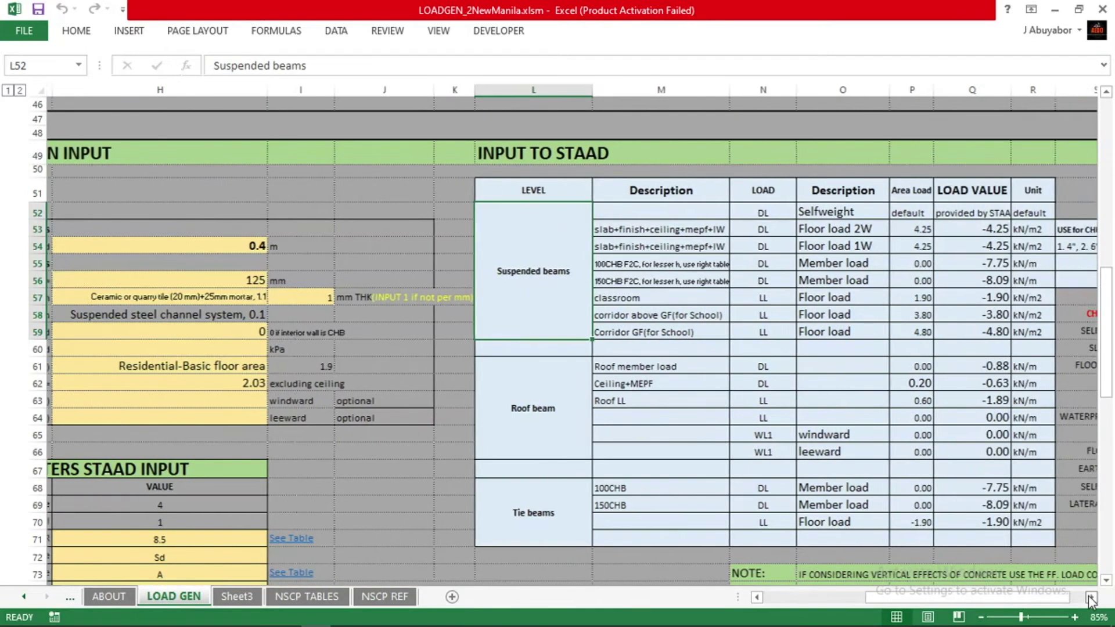
click(1091, 598)
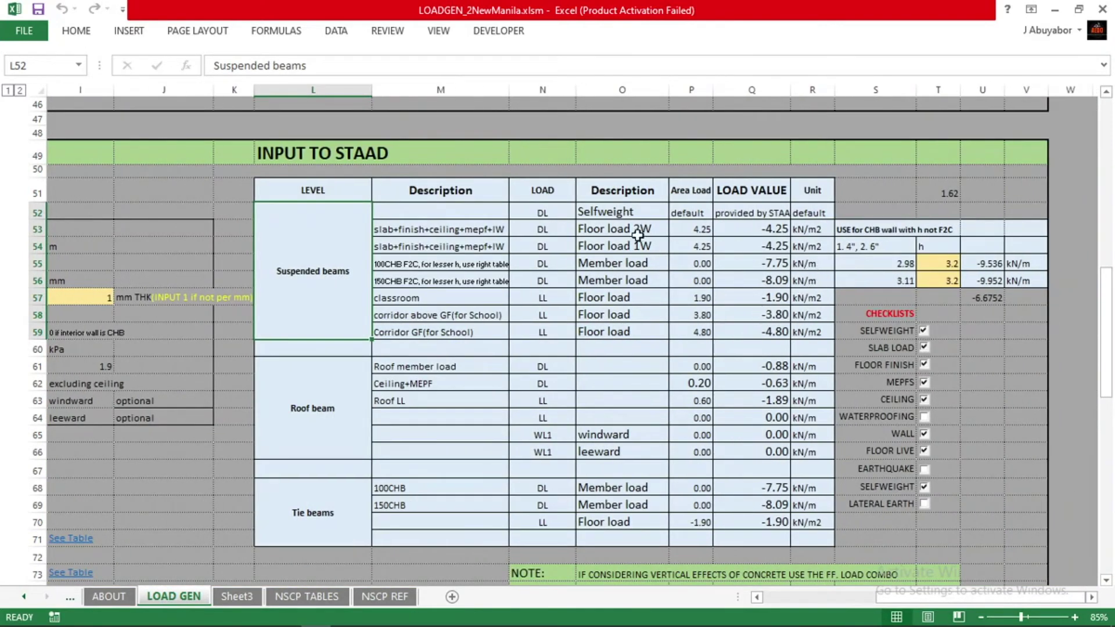
click(488, 229)
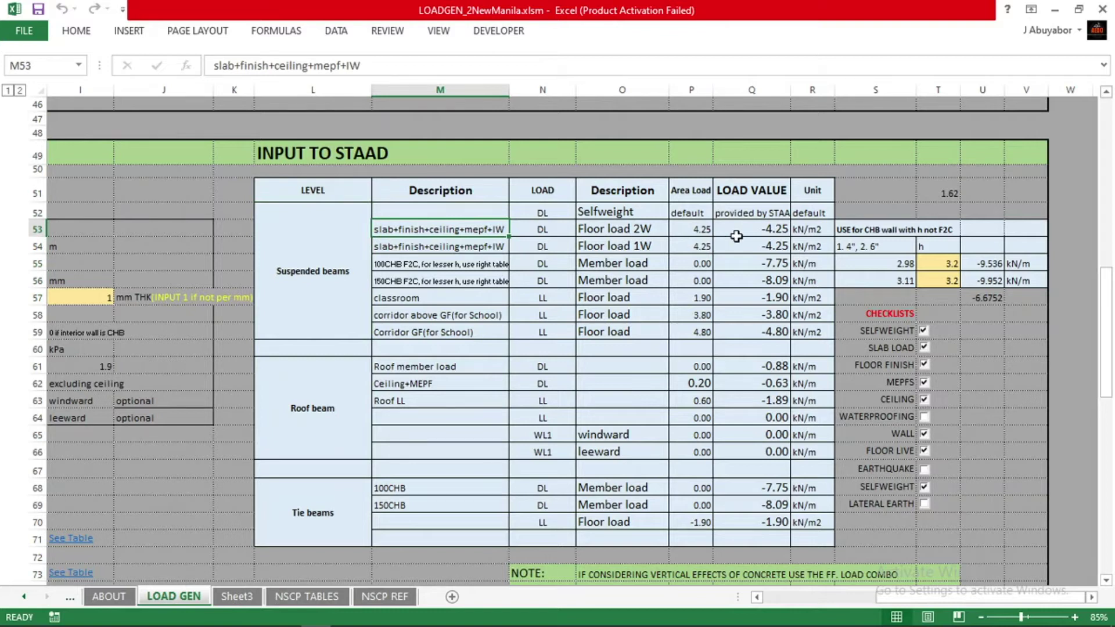
click(756, 229)
Step: Compute the slab self-weight =24.5*0.125 (3.0625) in cell S51
click(884, 187)
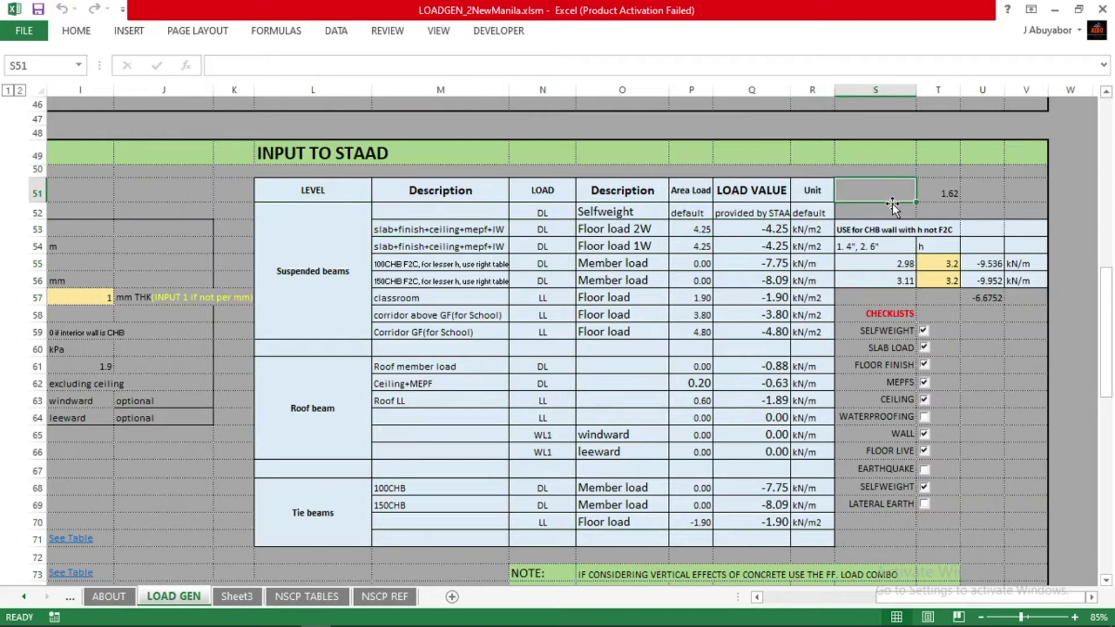
text(=)
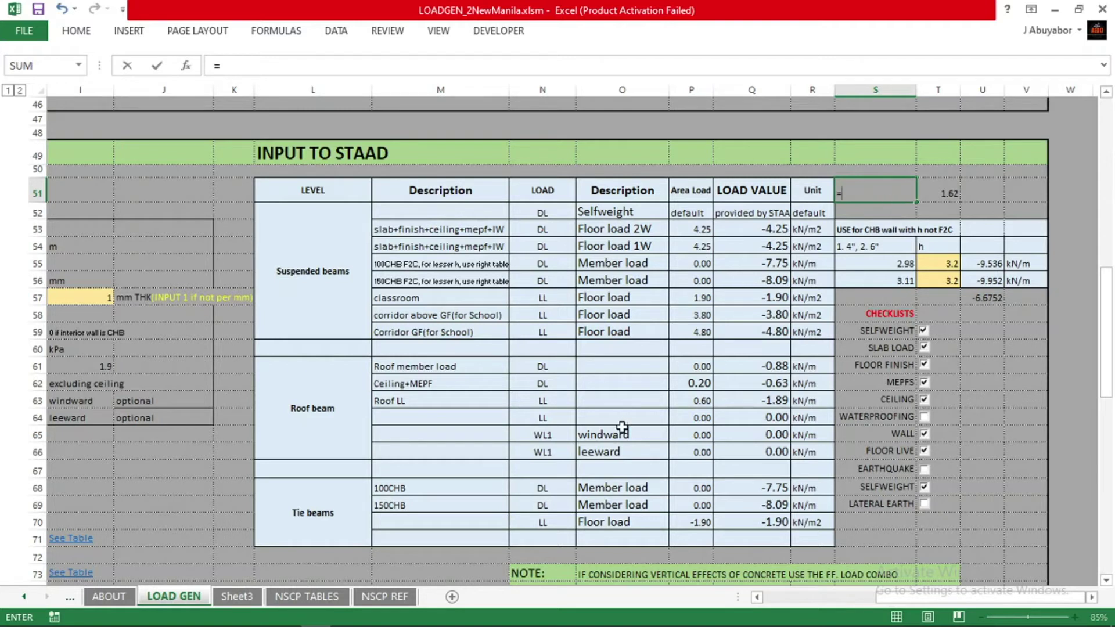
text(24.5*0.125)
key(Return)
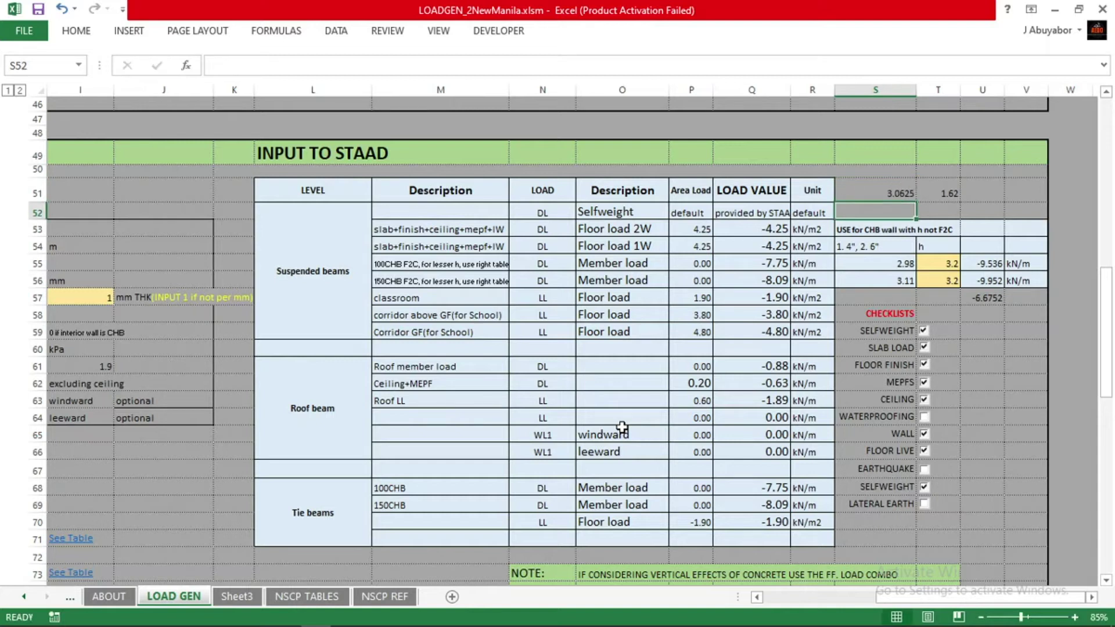
Step: Enter =4.25-S51 in S52 to get the remaining load of 1.1875
text(=)
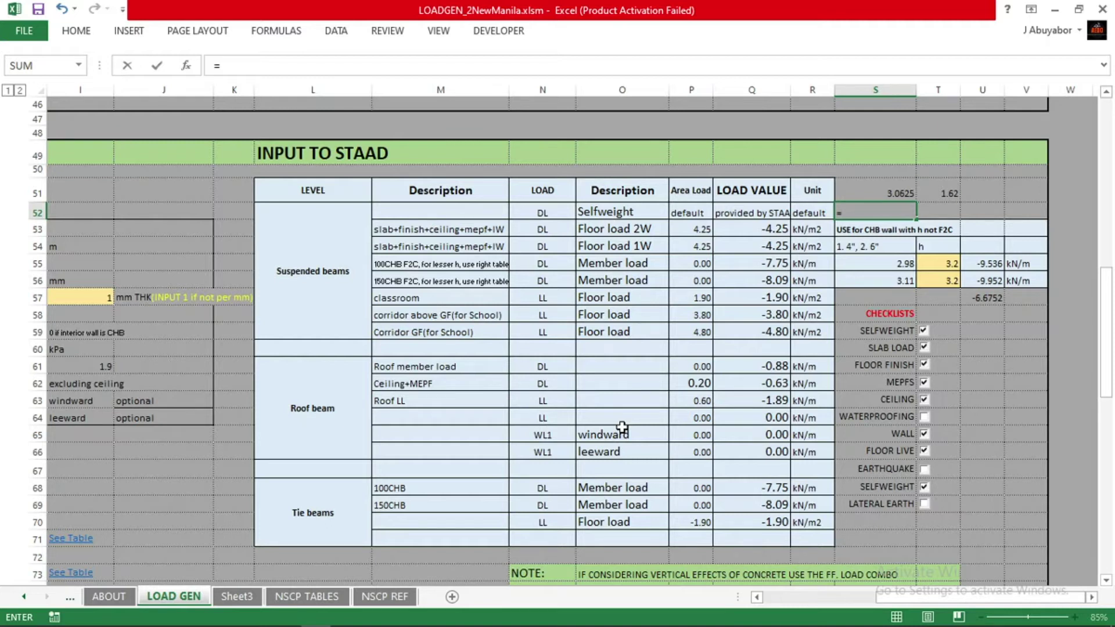
key(Left)
key(Right)
key(BackSpace)
text(S51)
key(Return)
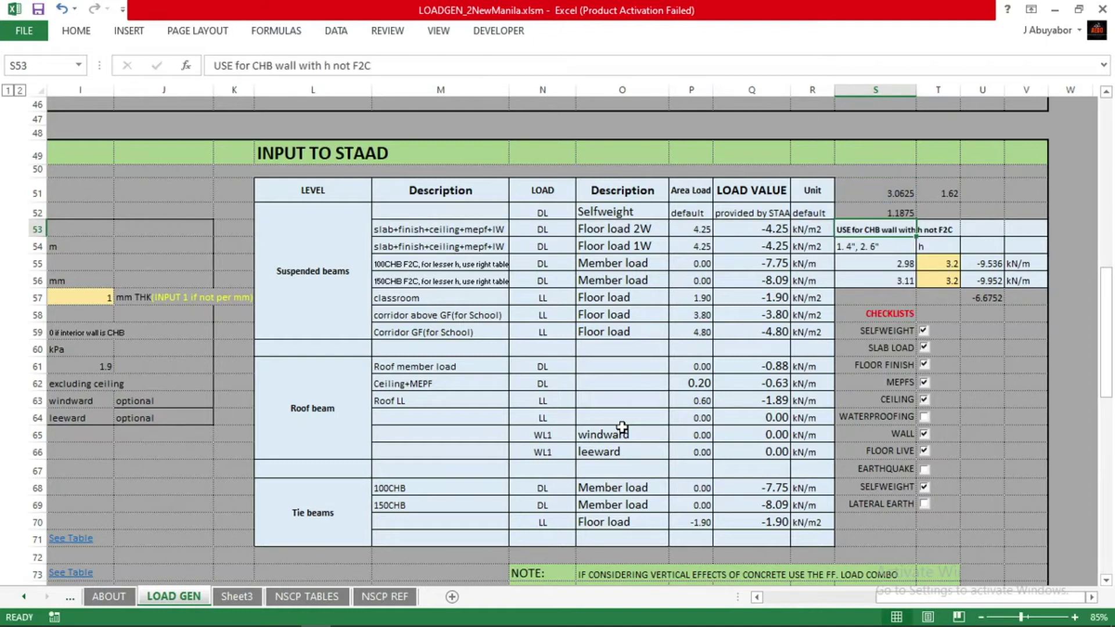
key(Up)
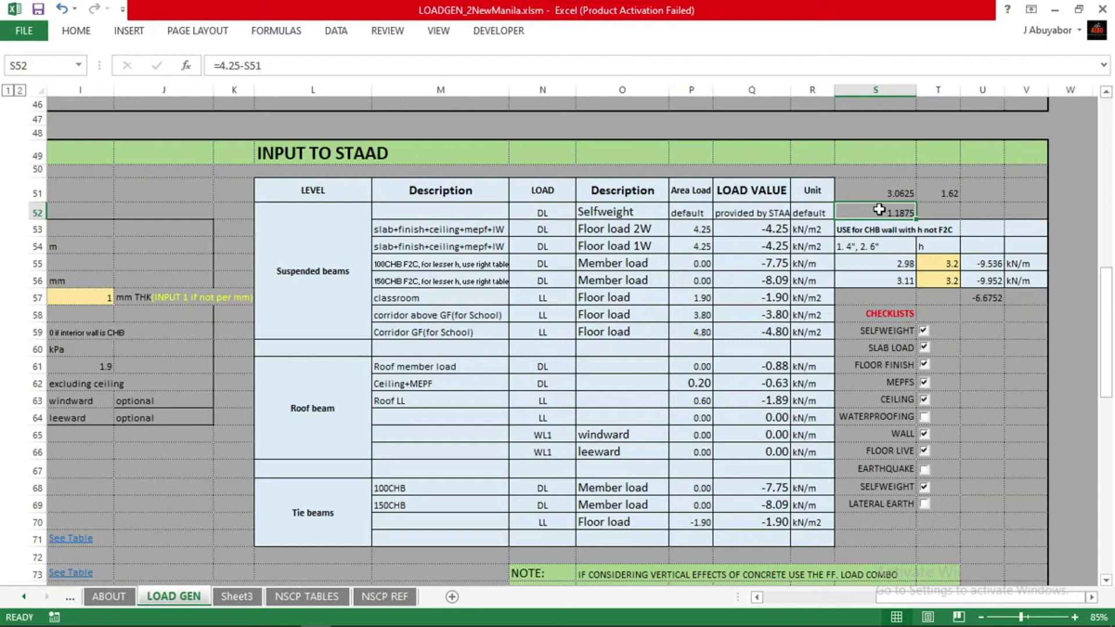
mouse_move(532, 600)
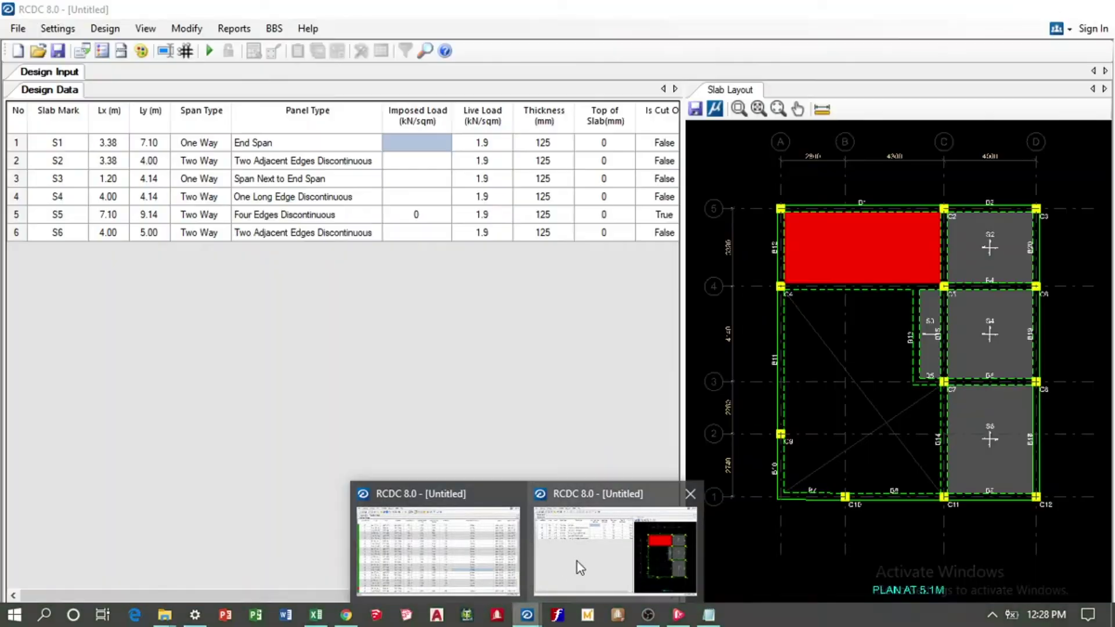
Step: Back in RCDC, enter a 1.19 kN/sqm imposed load for slab S1
click(578, 562)
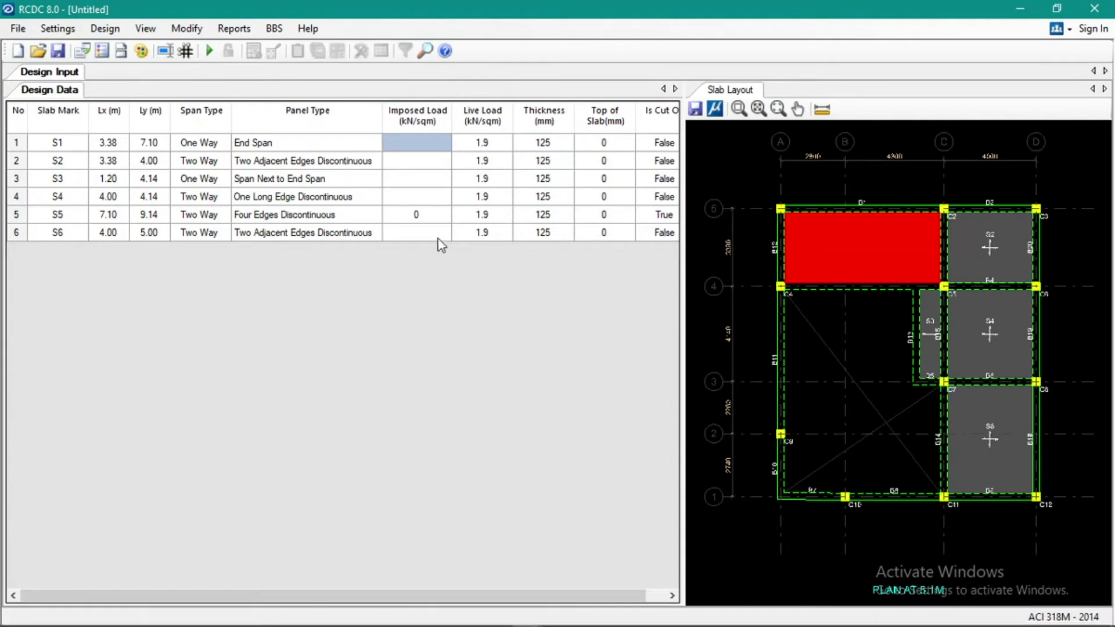
click(415, 146)
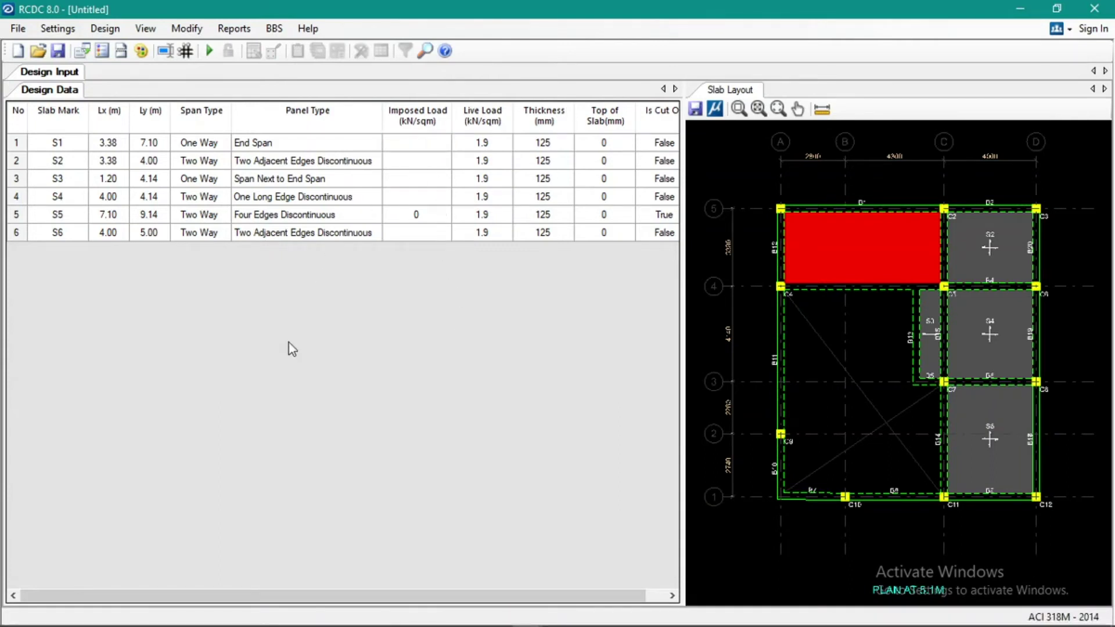
text(1.19)
key(Return)
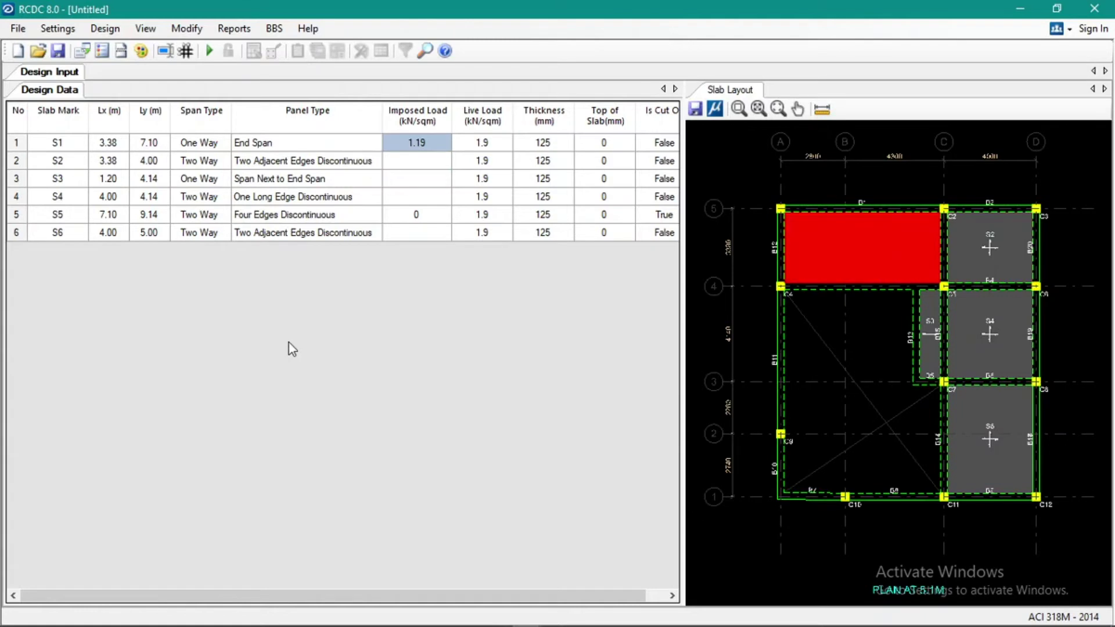
Step: Copy the 1.19 imposed load down to slabs S2 through S6
key(Down)
text(1.19)
key(Down)
text(1.19)
key(Down)
text(1.19)
key(Down)
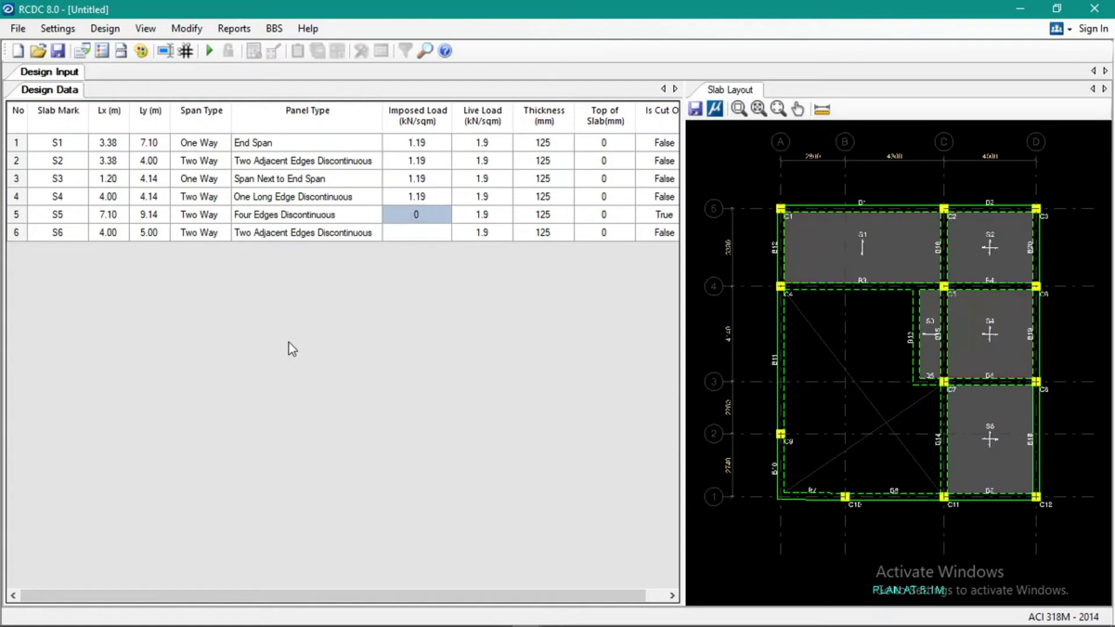
key(ctrl+v)
key(Down)
key(ctrl+v)
key(Left)
key(Right)
key(Right)
key(Left)
key(Left)
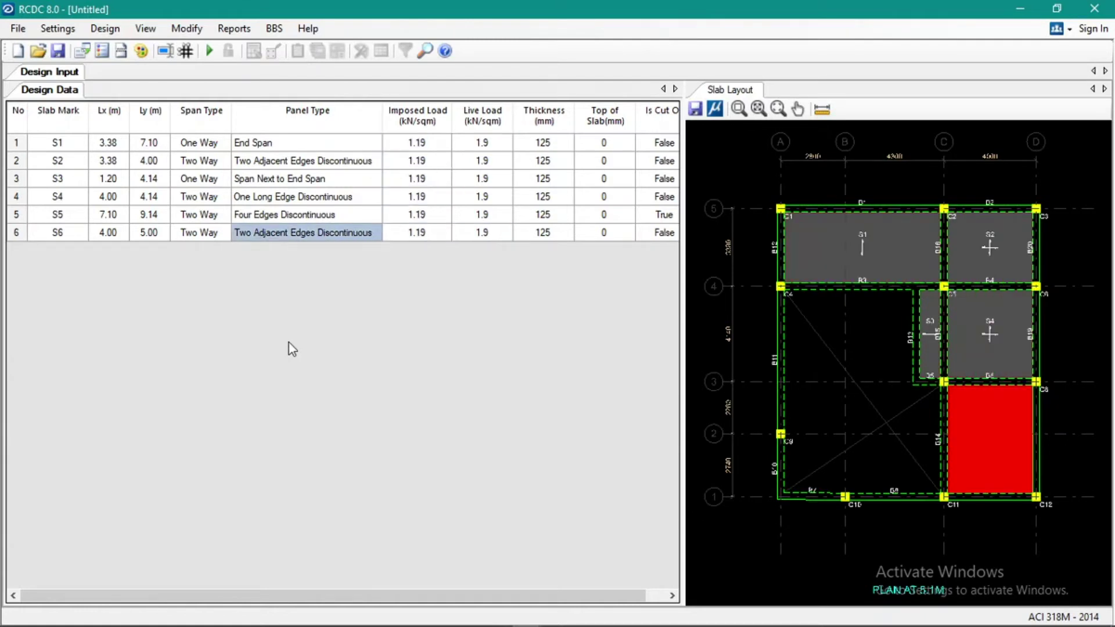
key(Left)
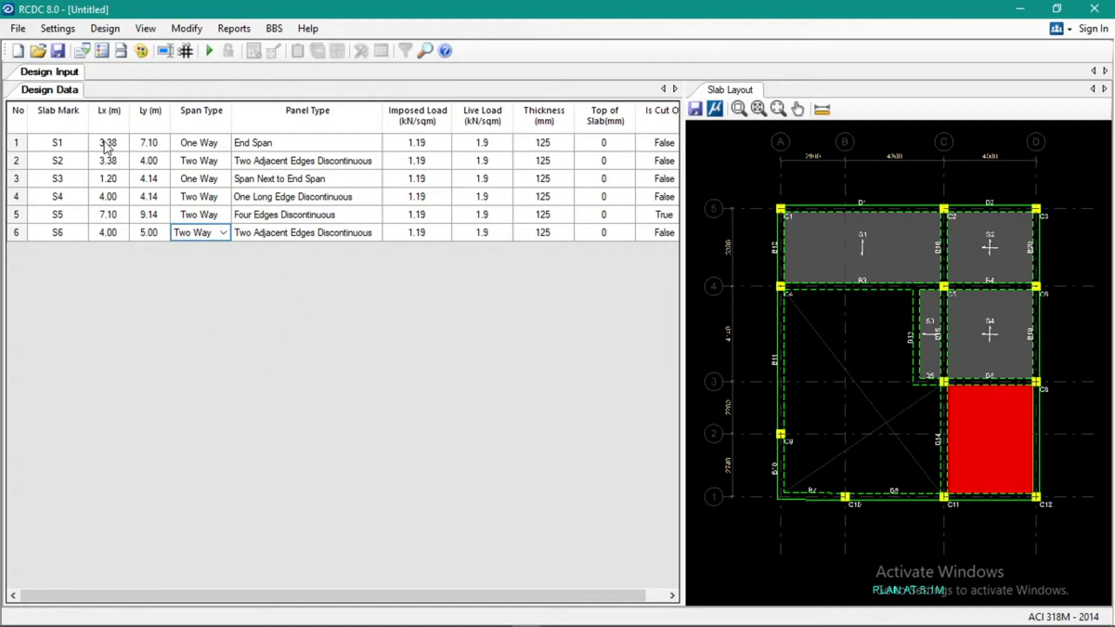
Step: Review each slab's span type, keeping S5 as Two Way
click(173, 147)
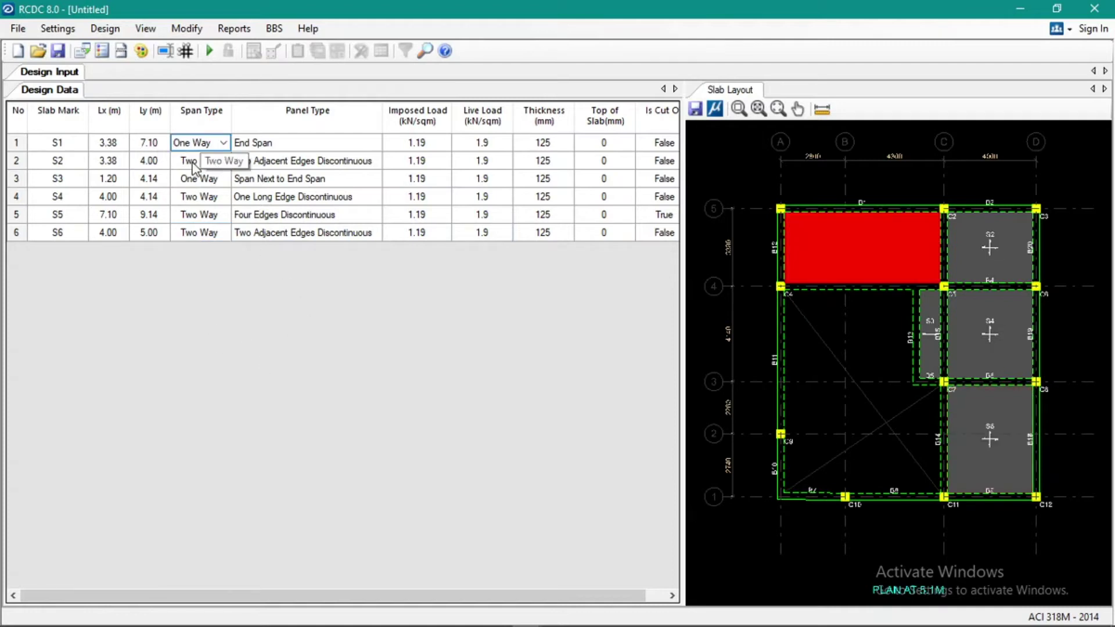
click(185, 164)
click(185, 179)
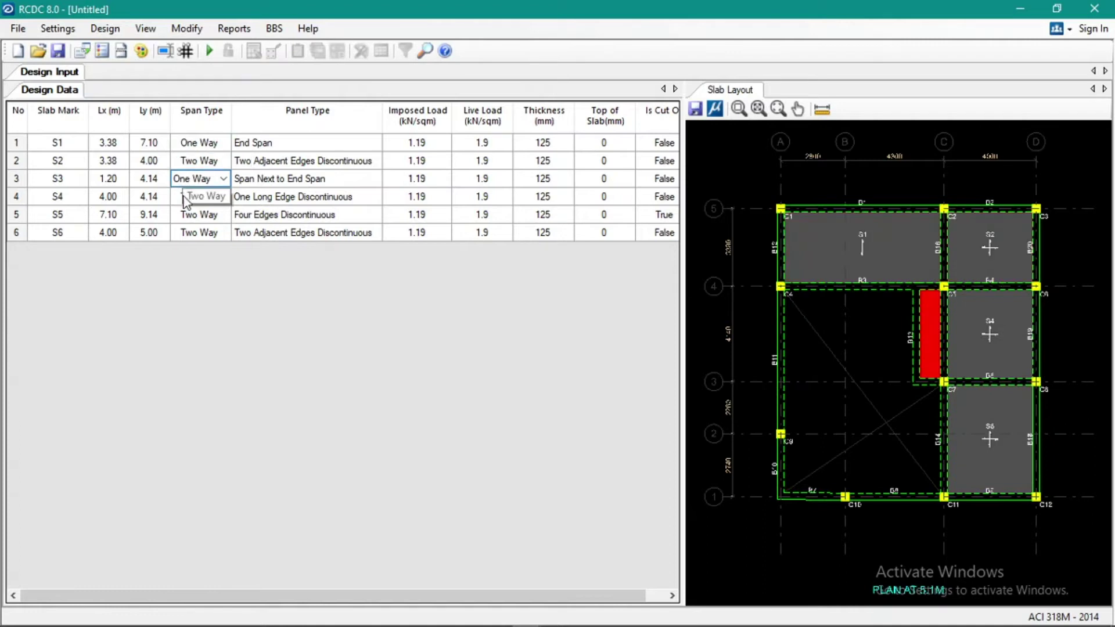
click(186, 198)
click(186, 216)
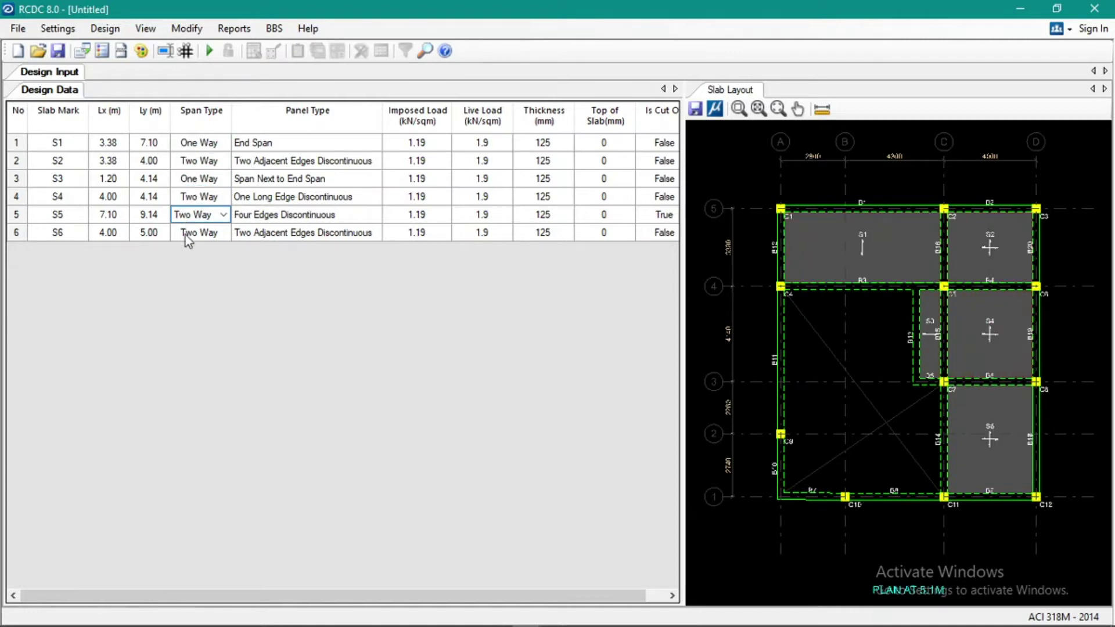
click(188, 235)
click(219, 216)
click(224, 215)
click(225, 217)
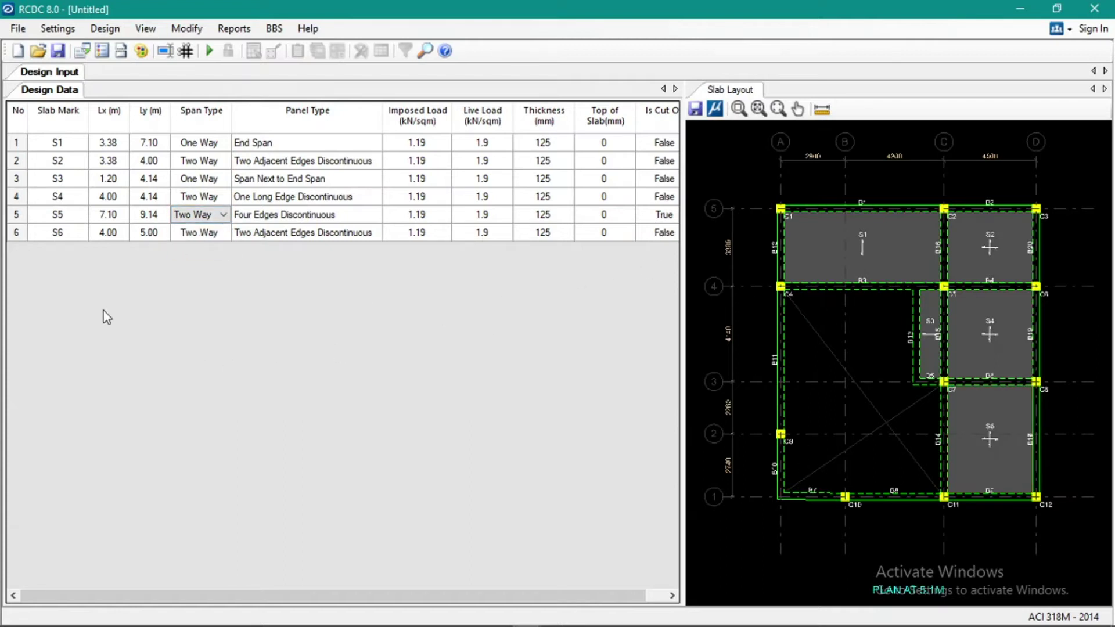
Step: In Design Parameters, keep Curtailed Rebars detailing and a preferred bar diameter of 10
click(57, 29)
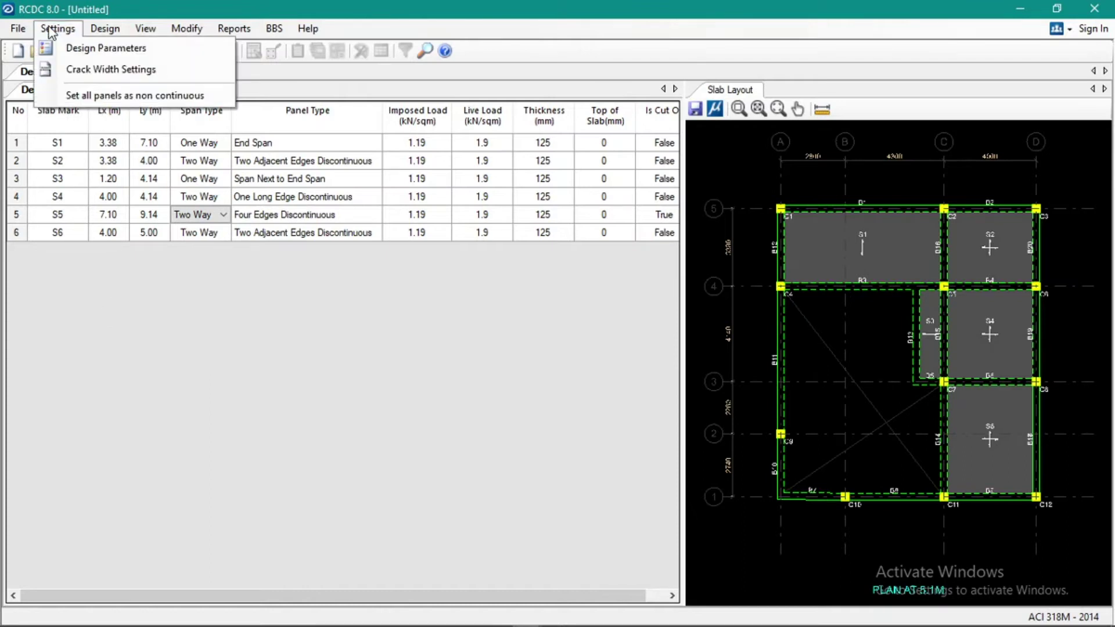
click(68, 49)
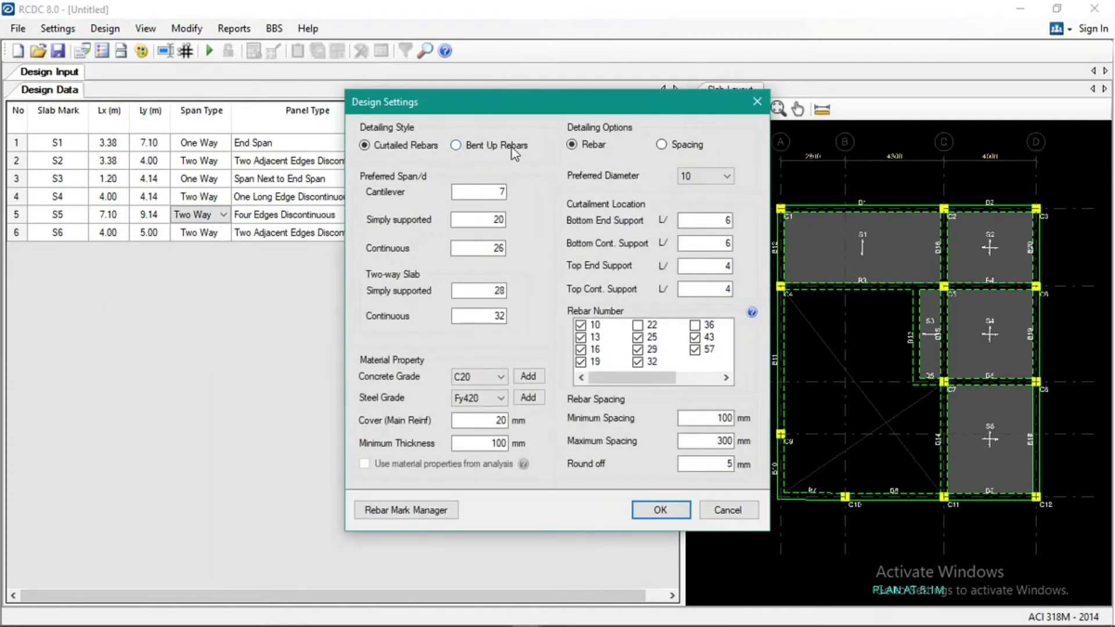
click(456, 146)
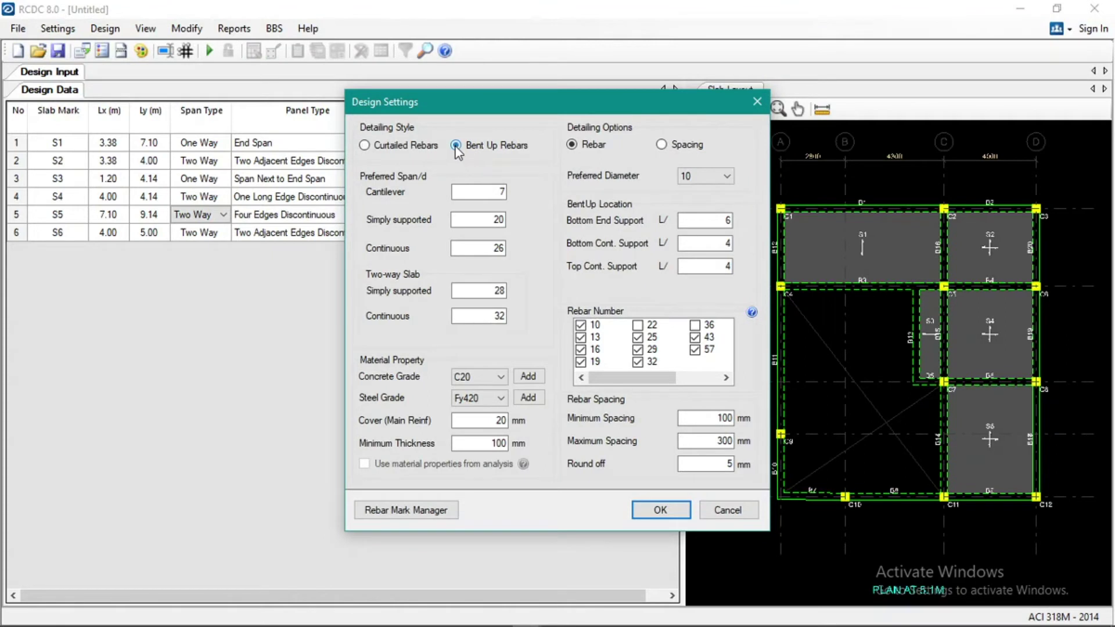
click(365, 147)
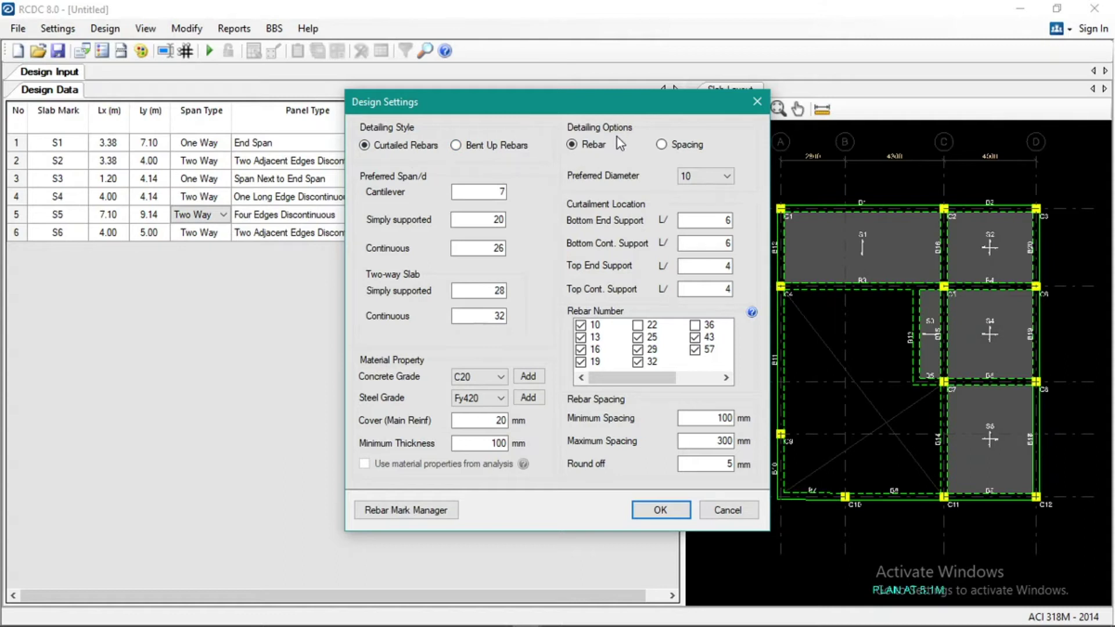
click(694, 178)
click(713, 184)
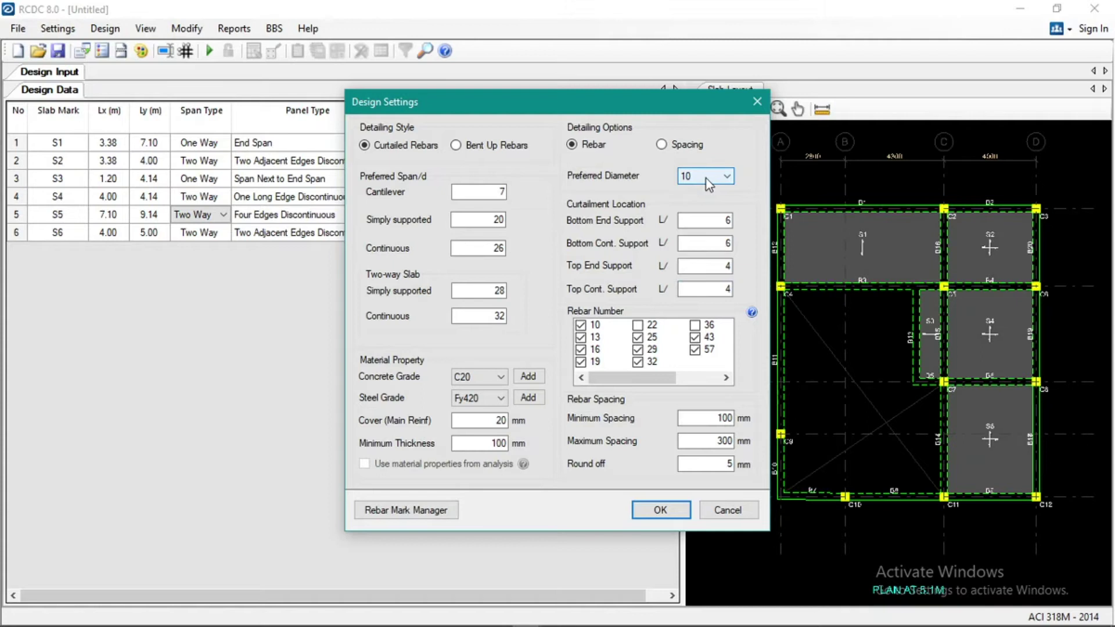
Step: Add a new Fy276 steel grade through the material grade dialog
click(501, 400)
click(501, 404)
click(526, 398)
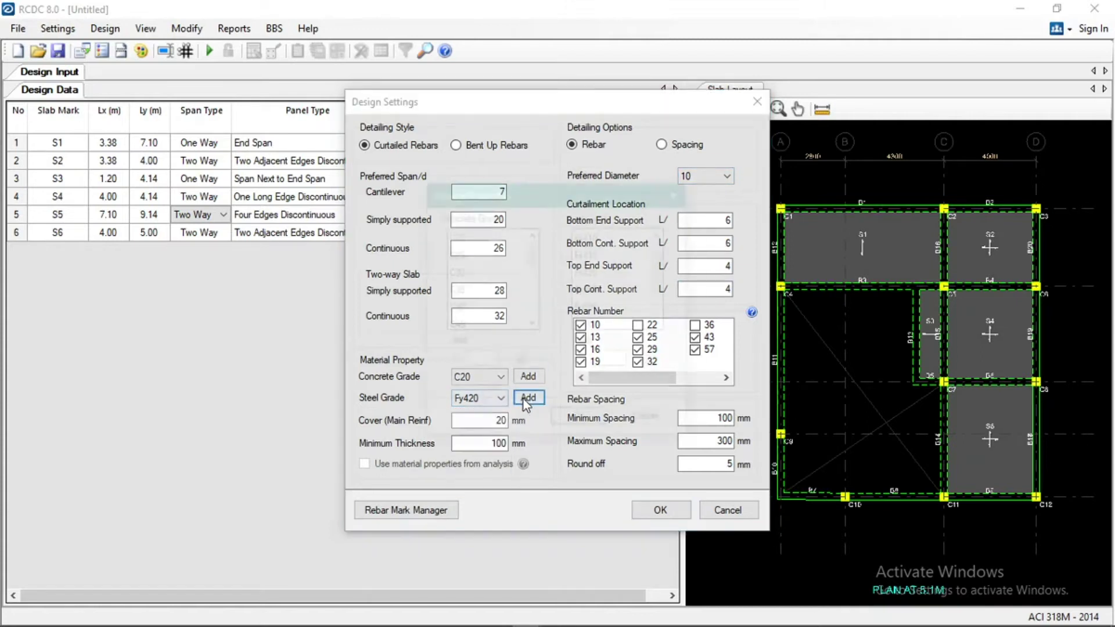
click(615, 361)
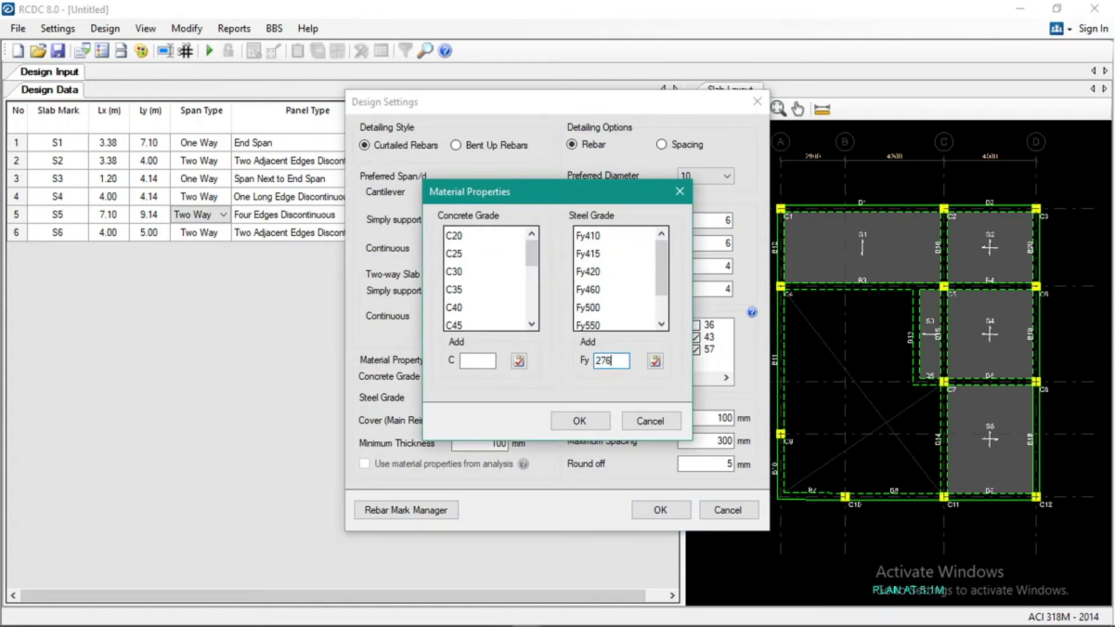
click(655, 361)
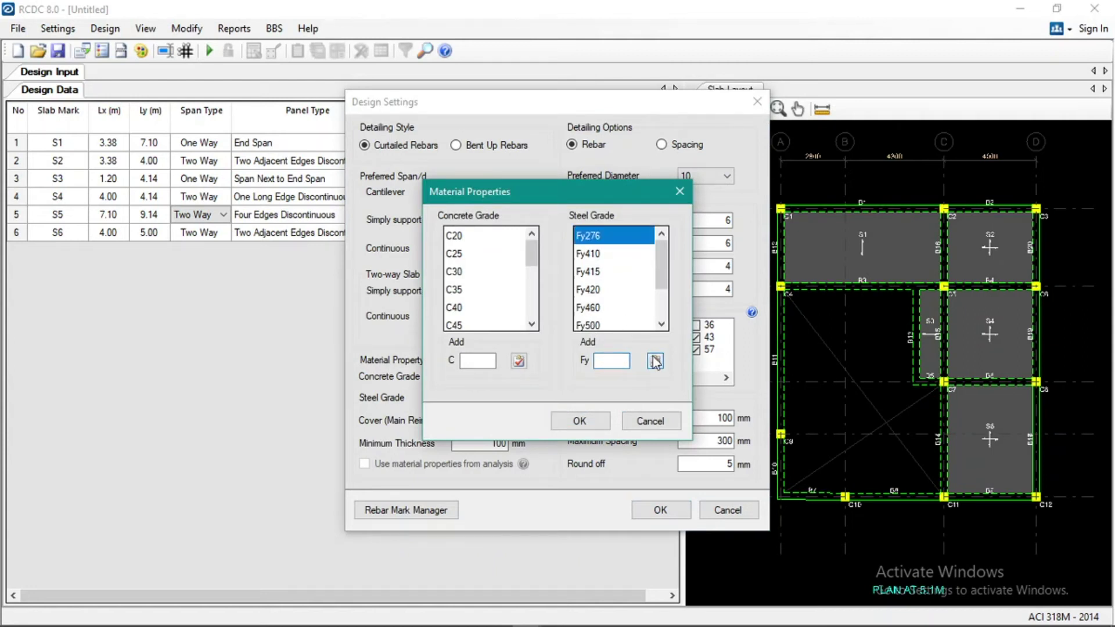
click(579, 421)
Step: Select Fy276 steel with C20 concrete and apply the slab design settings
click(494, 398)
click(491, 411)
click(501, 377)
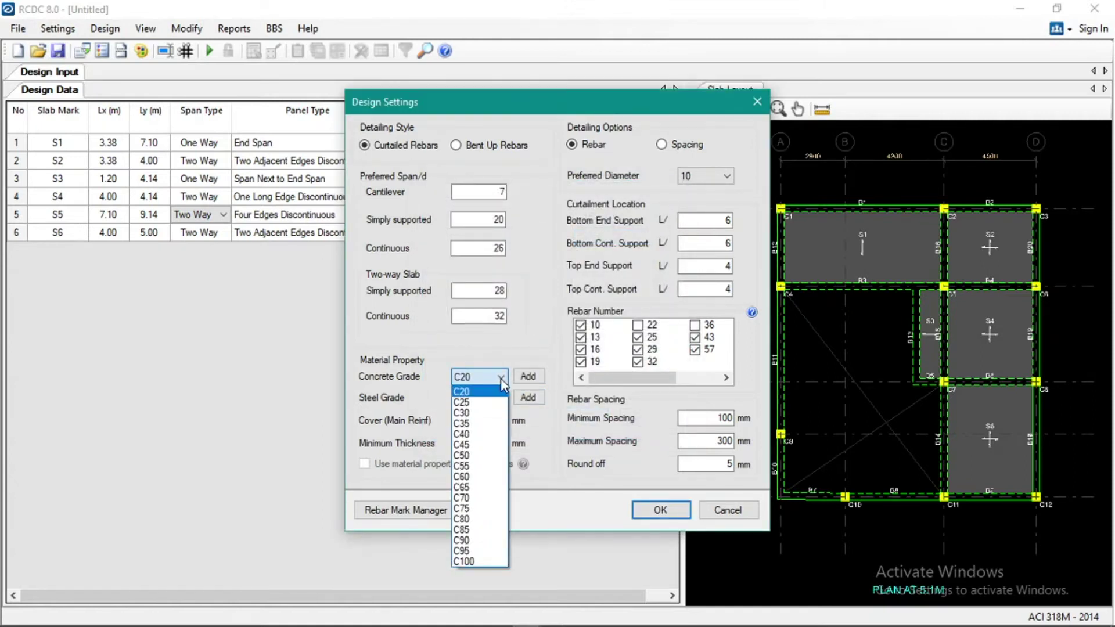
click(502, 380)
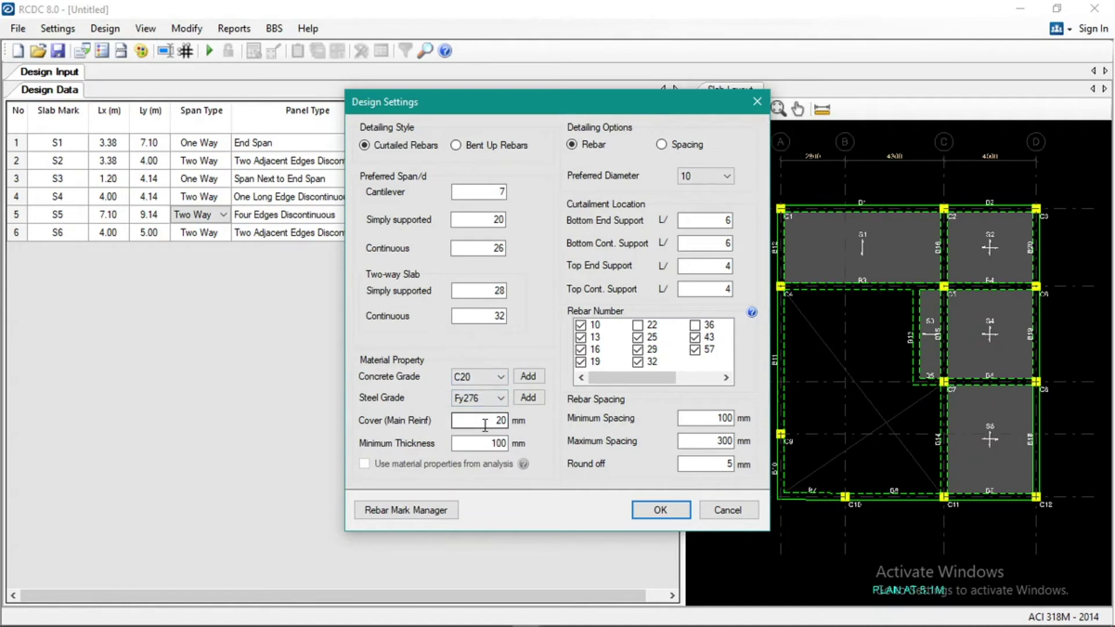
click(483, 442)
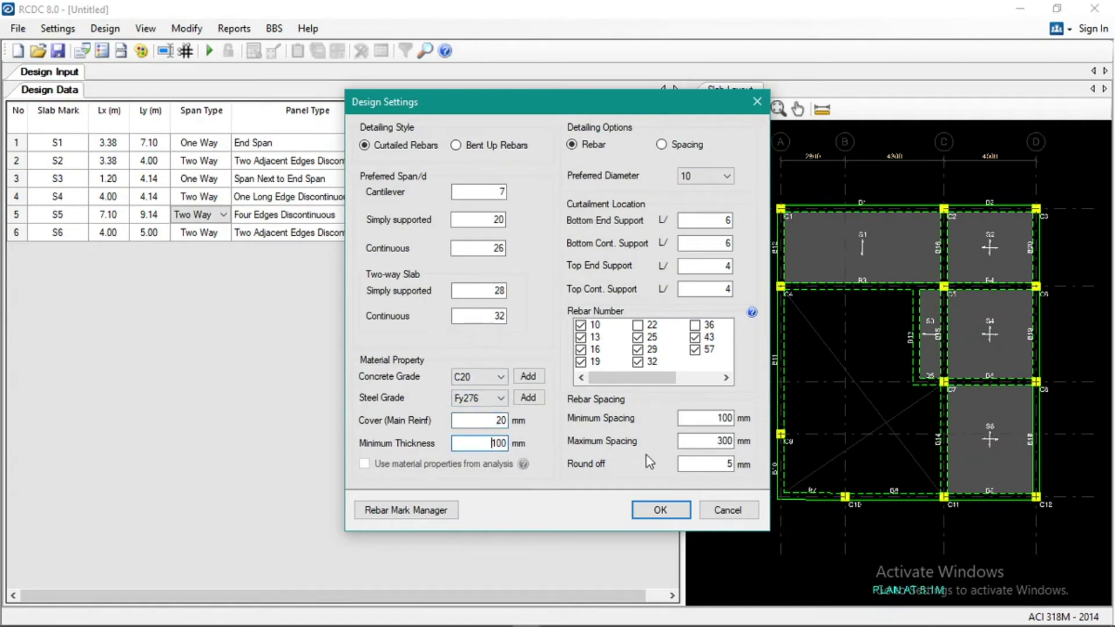
click(657, 511)
click(58, 28)
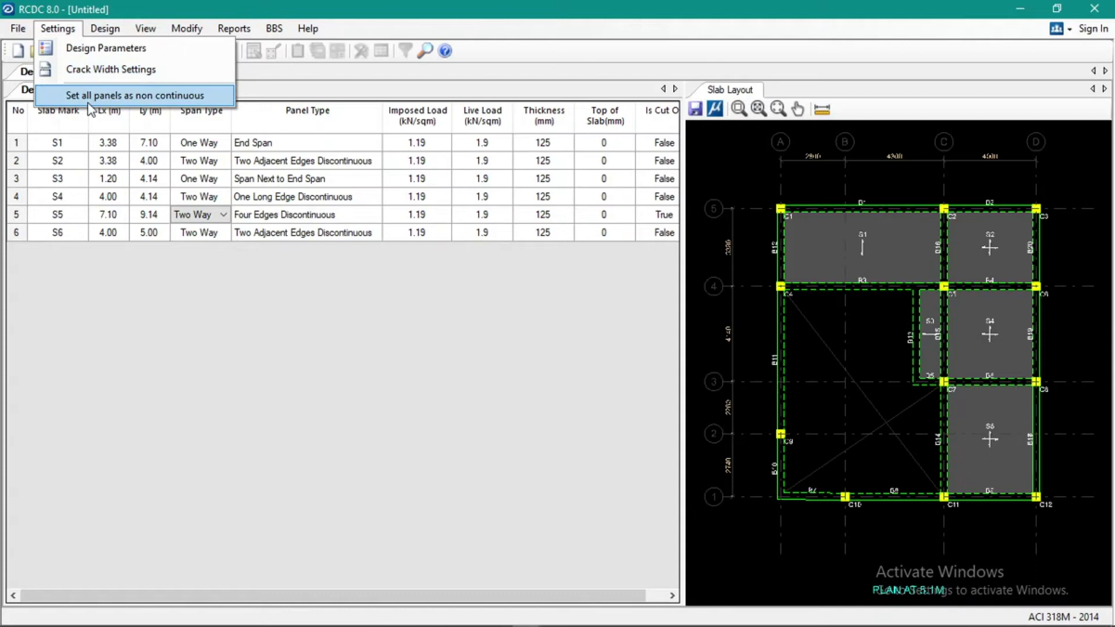
Step: Design the slabs with continuity re-evaluated, and review the #10 bar spacings in the Design Output
mouse_move(110, 29)
click(126, 54)
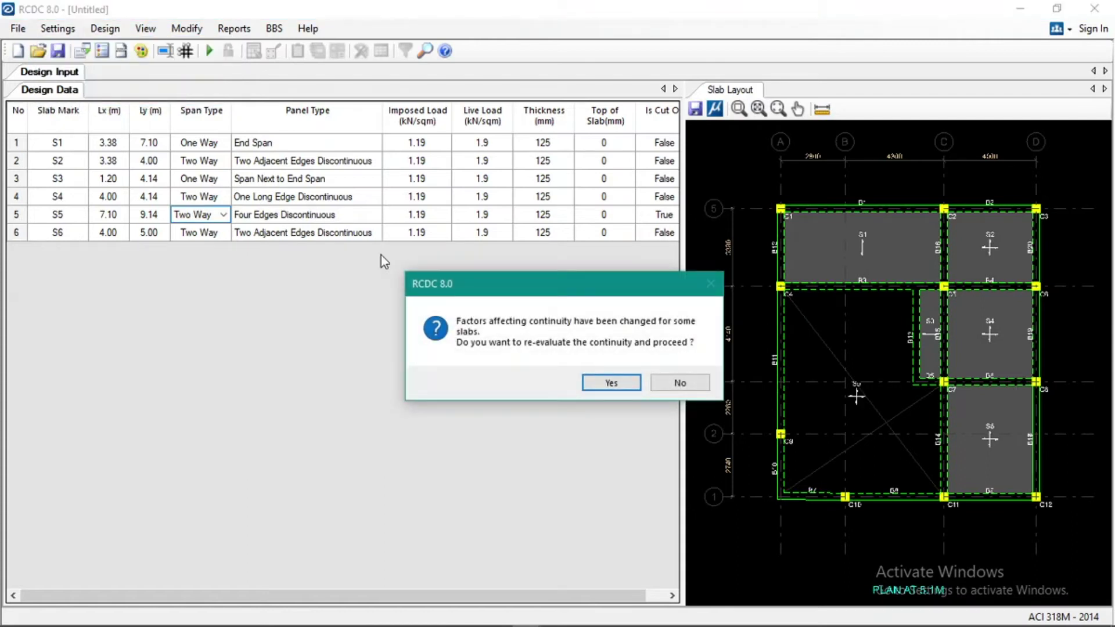
click(612, 383)
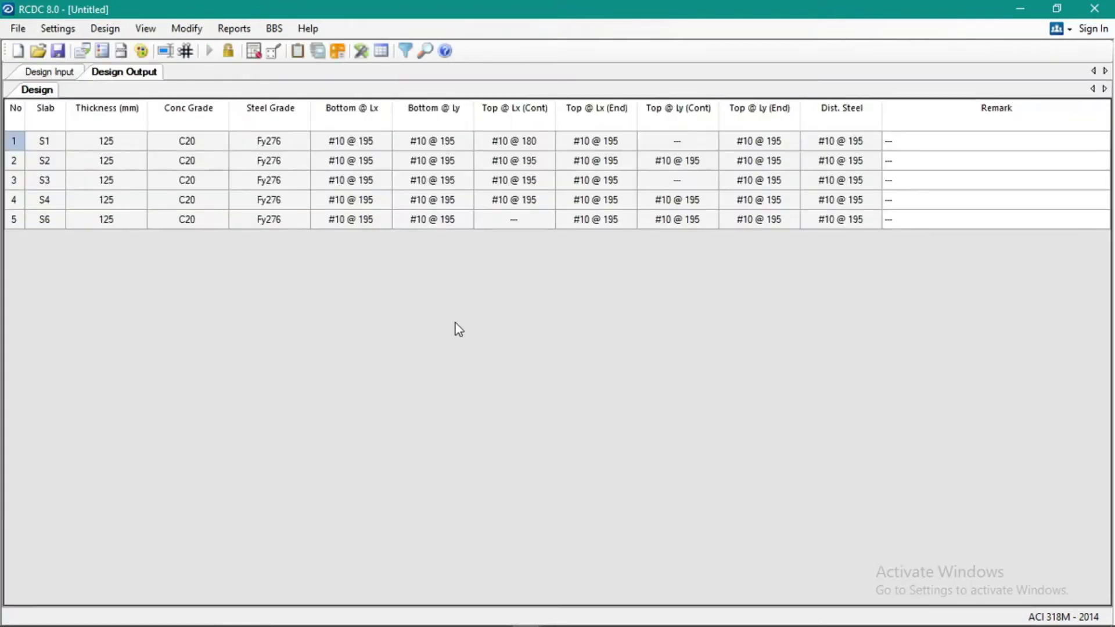
click(53, 75)
click(108, 74)
Step: Generate the text slab schedule for level 5.1M without grouping similar slabs, and pan to the Remarks column
click(228, 29)
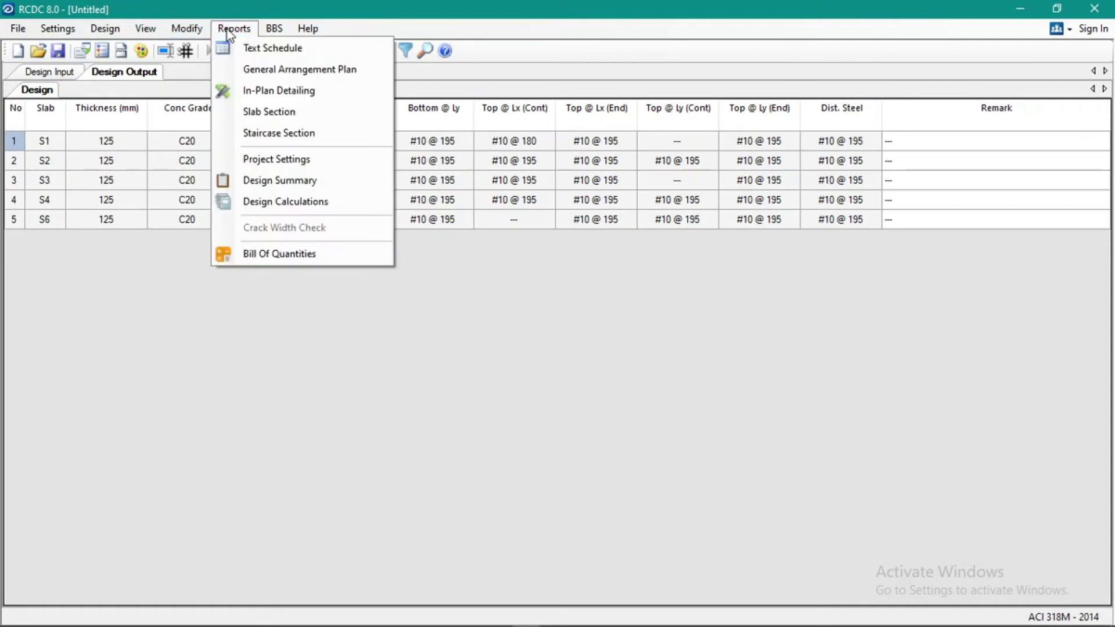
click(258, 44)
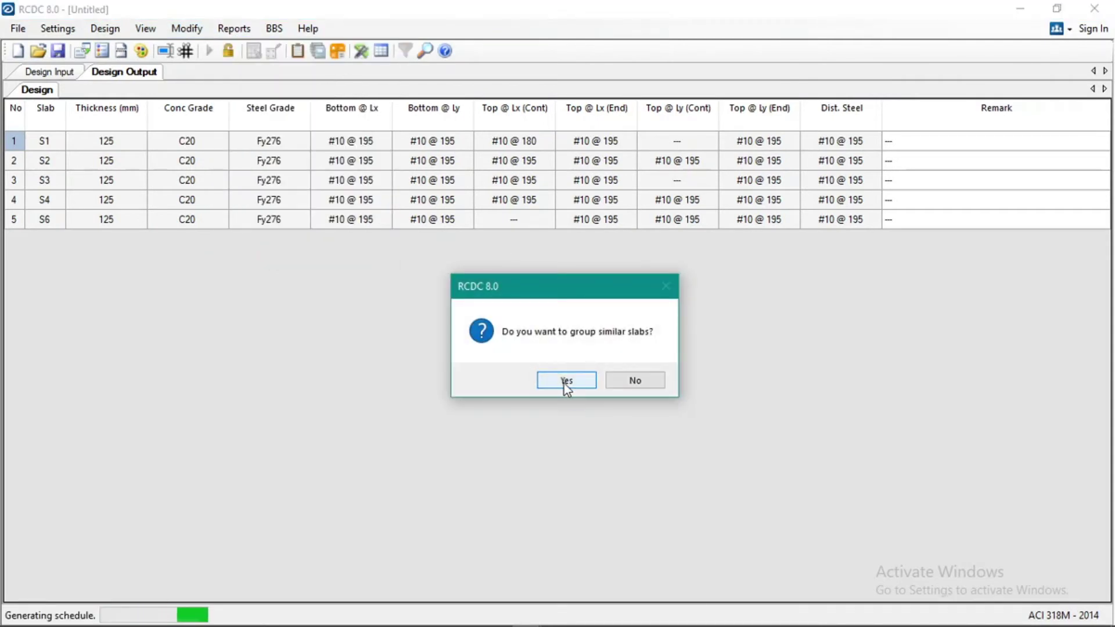
click(615, 381)
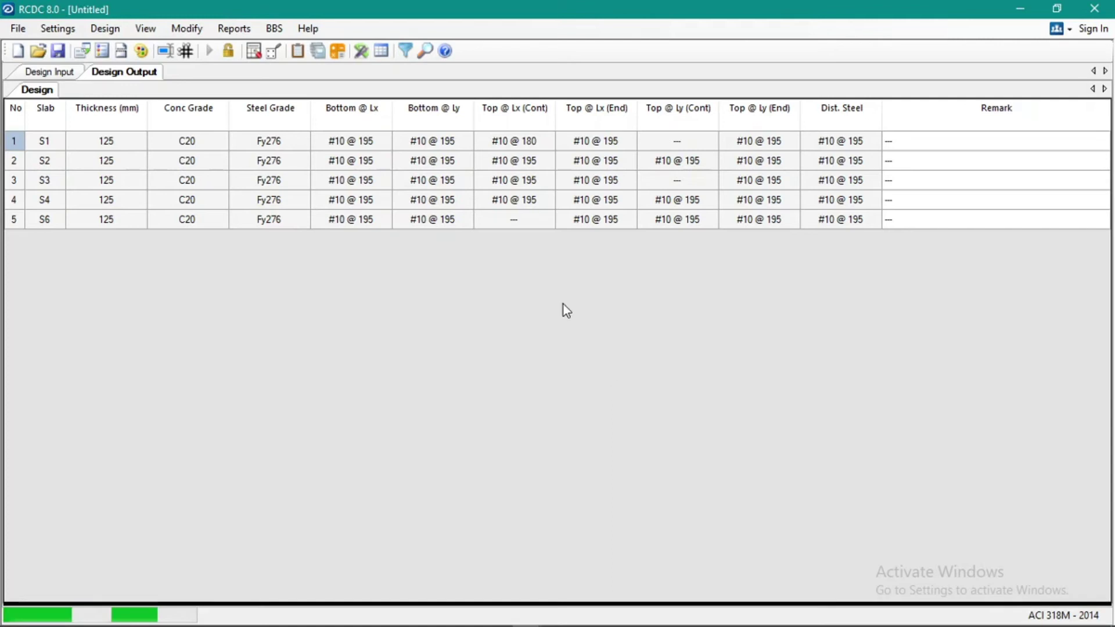
scroll(522, 264, down, 3)
scroll(369, 361, up, 4)
middle_drag(458, 360, 382, 362)
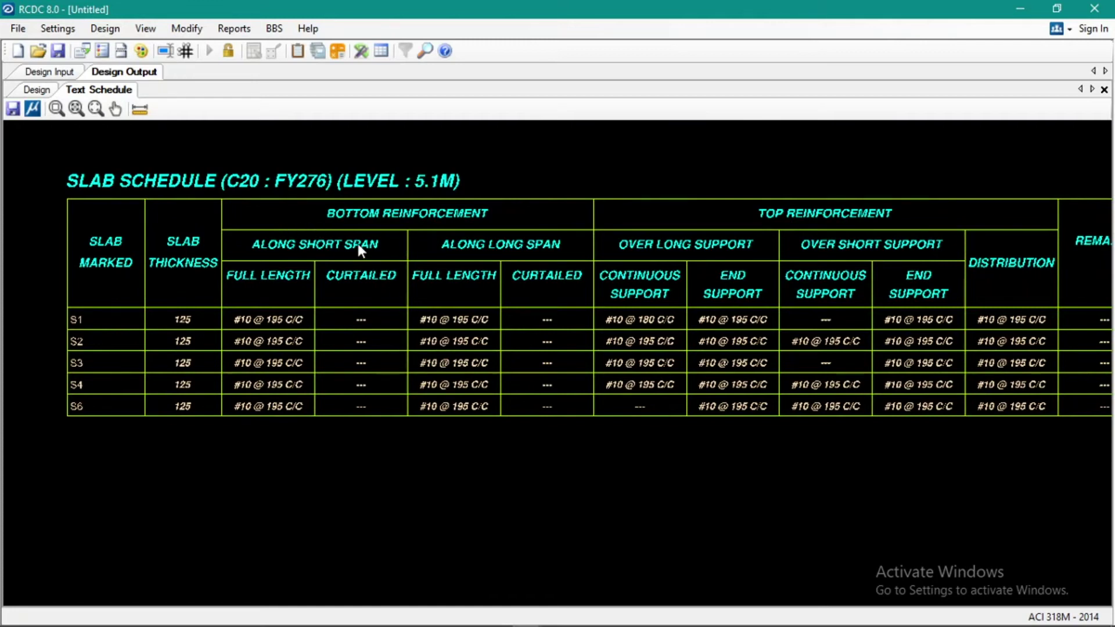
mouse_move(632, 277)
middle_down()
mouse_move(418, 312)
mouse_move(563, 318)
mouse_move(579, 308)
middle_up()
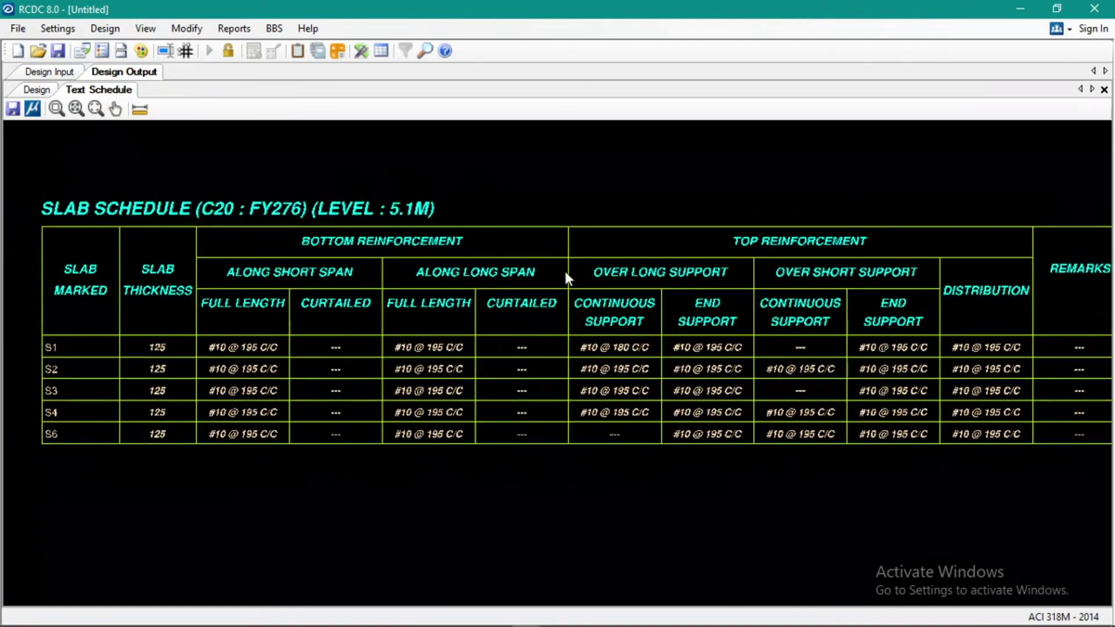
click(235, 29)
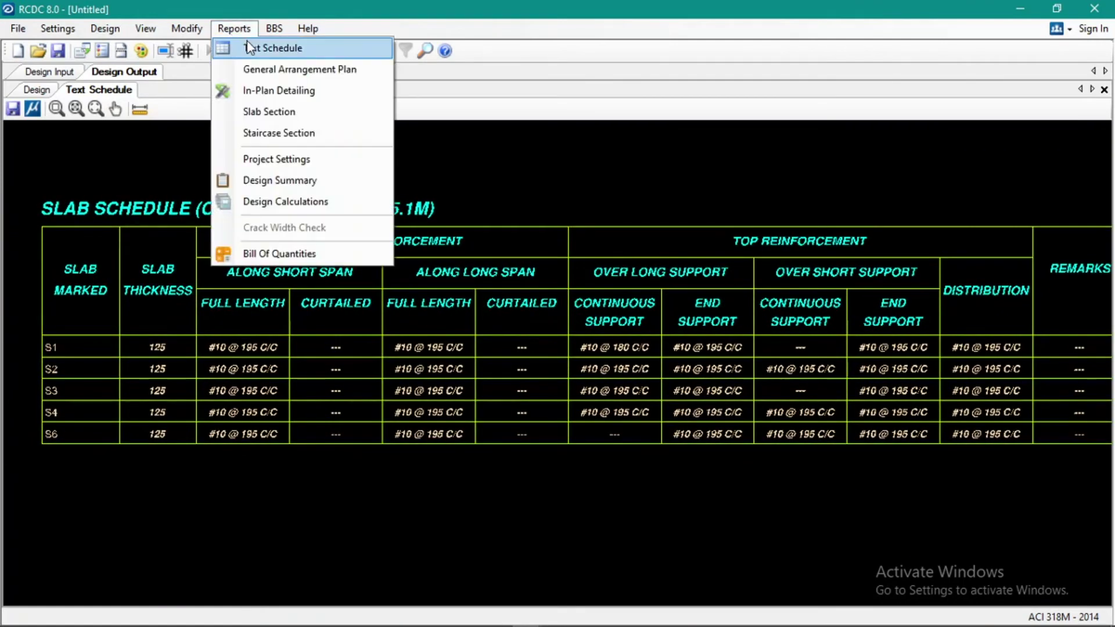
Step: Generate the in-plan detailing and view the Bottom Reinforcement Layout for 5.1M with #10@195 C/C bars
click(281, 93)
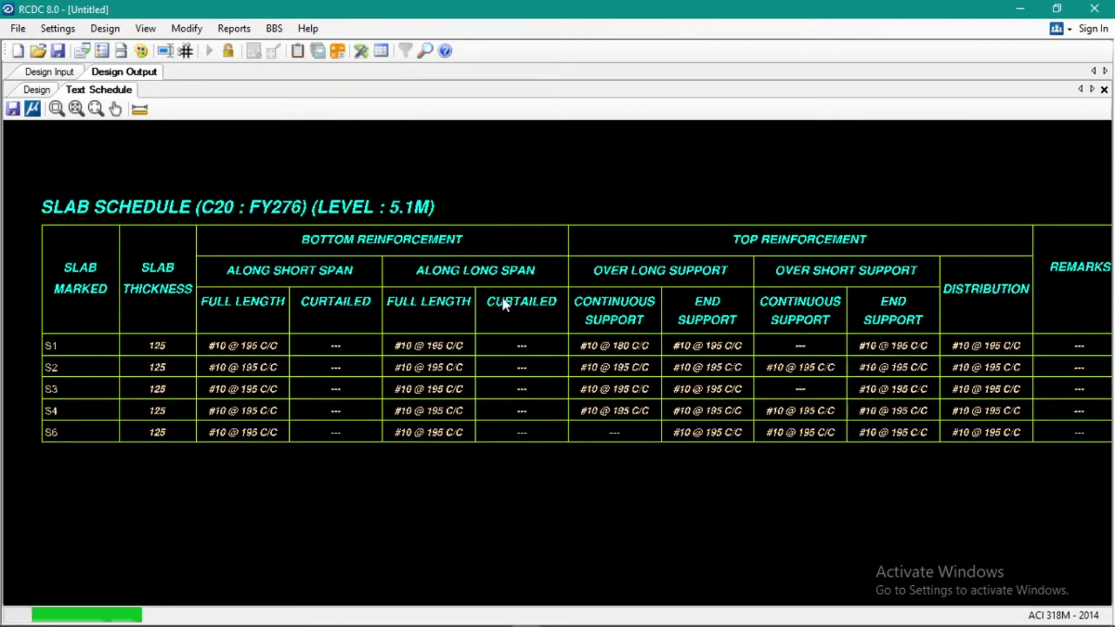
scroll(608, 253, up, 4)
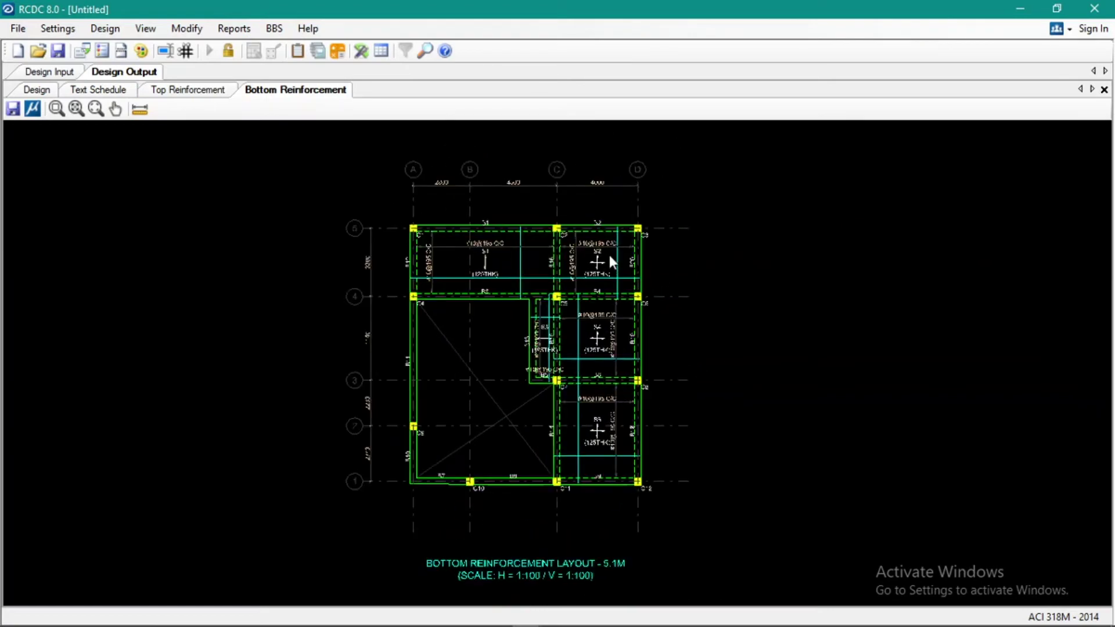
scroll(608, 252, down, 5)
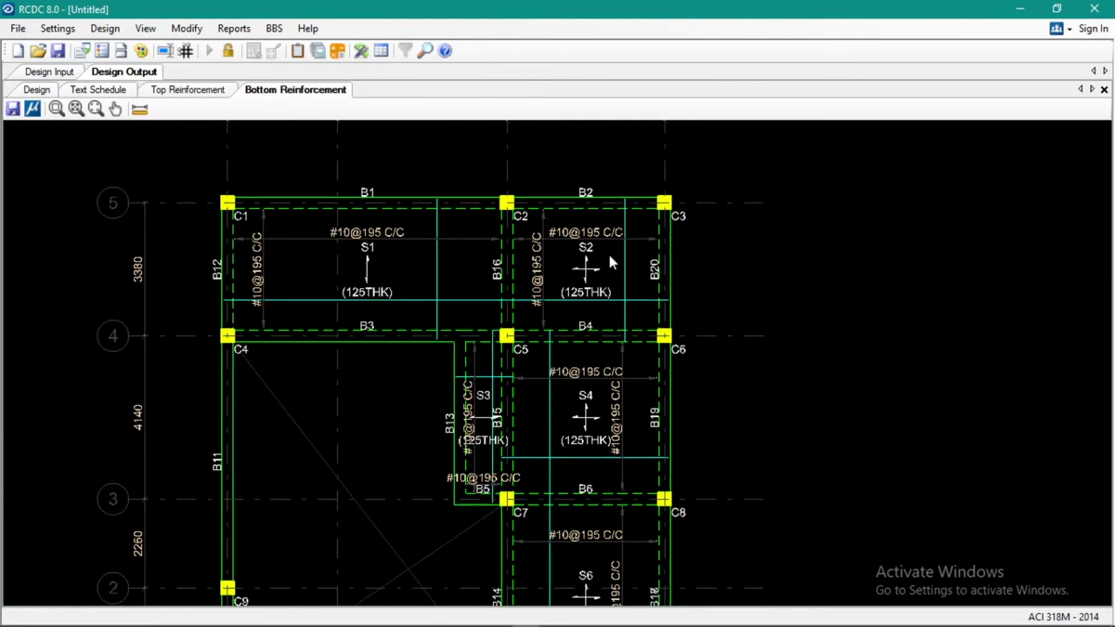
scroll(517, 322, up, 2)
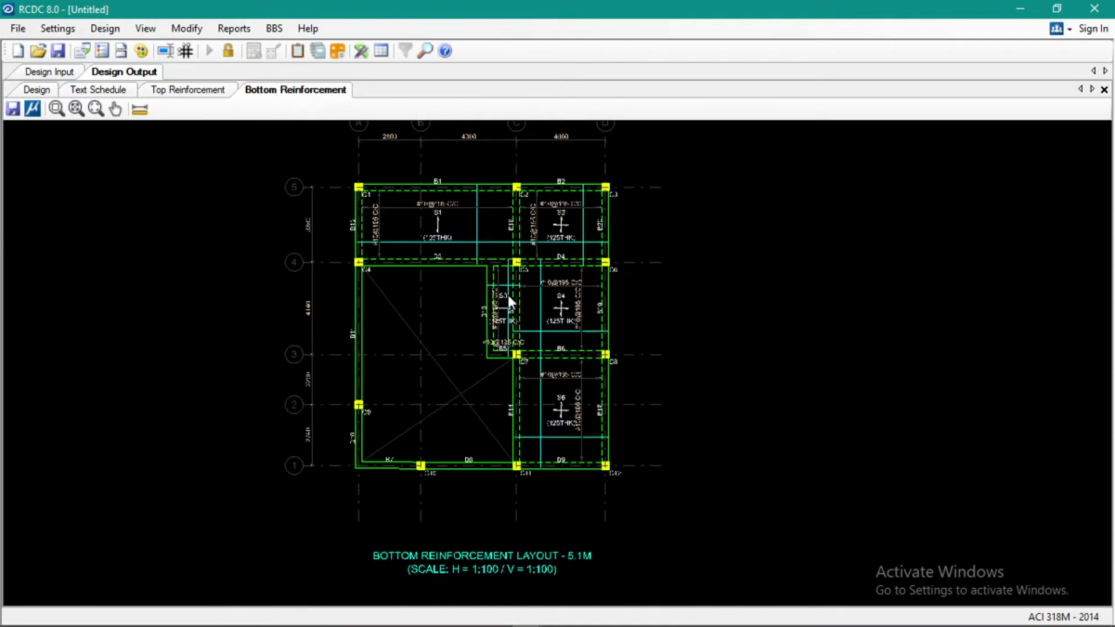
middle_drag(526, 327, 501, 401)
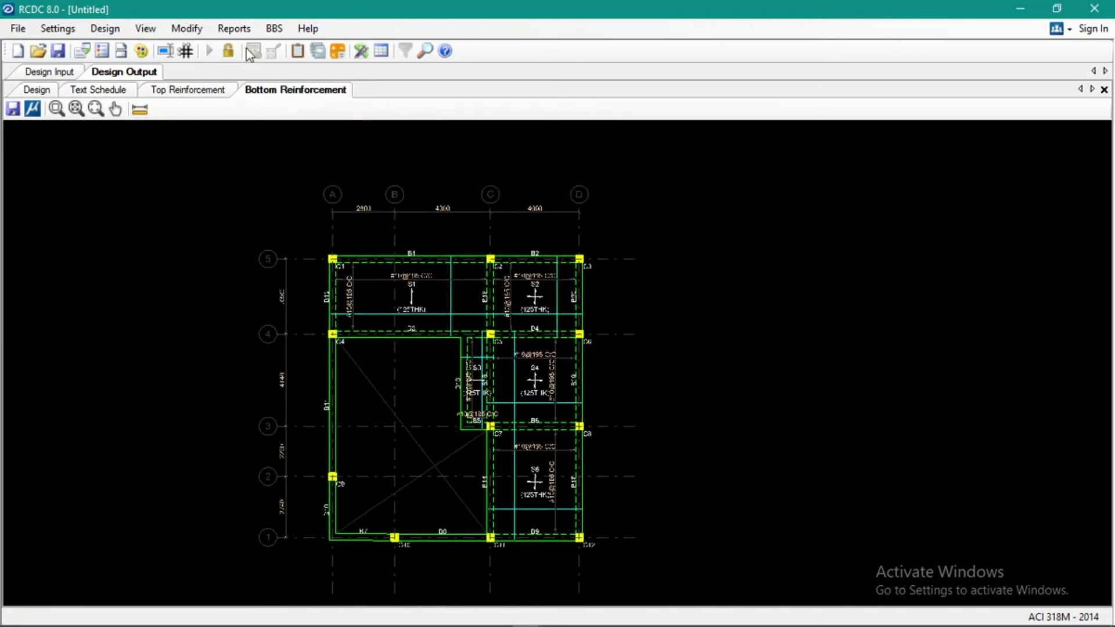
click(234, 29)
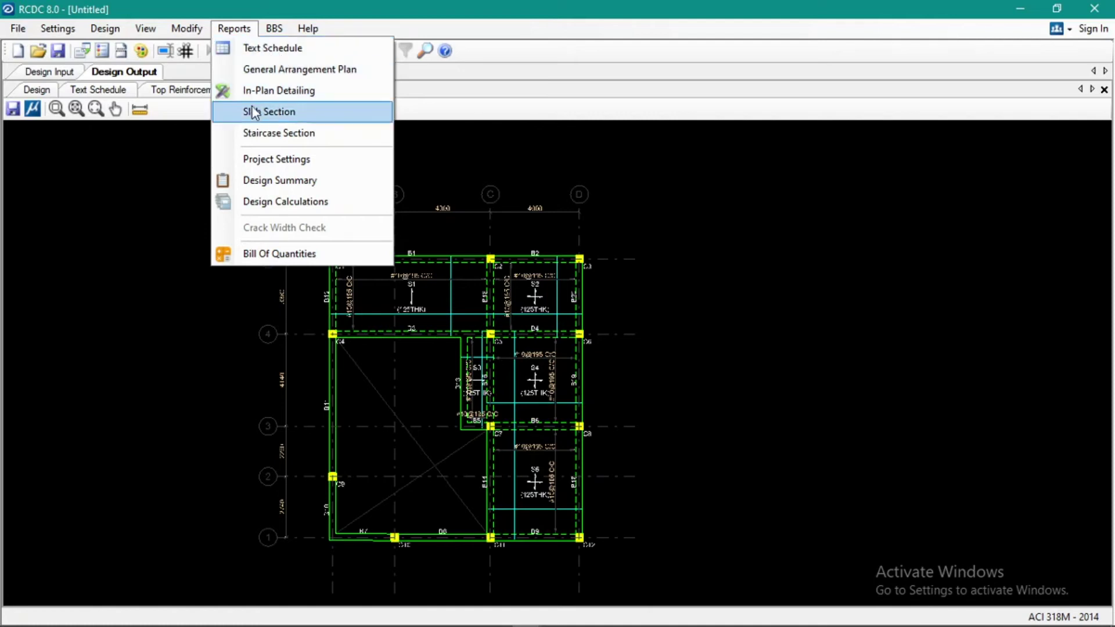
Step: Open the Draw Staircase Elevation dialog, prefilled with 15 risers, 5000 mm span and 3000 mm height
click(268, 134)
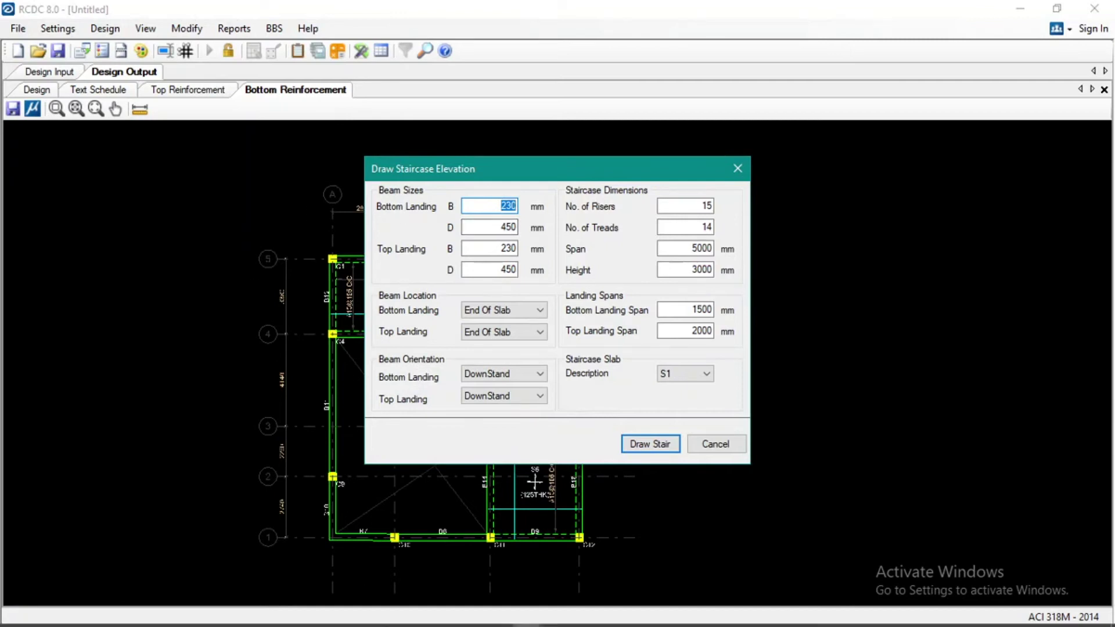
right_click(436, 616)
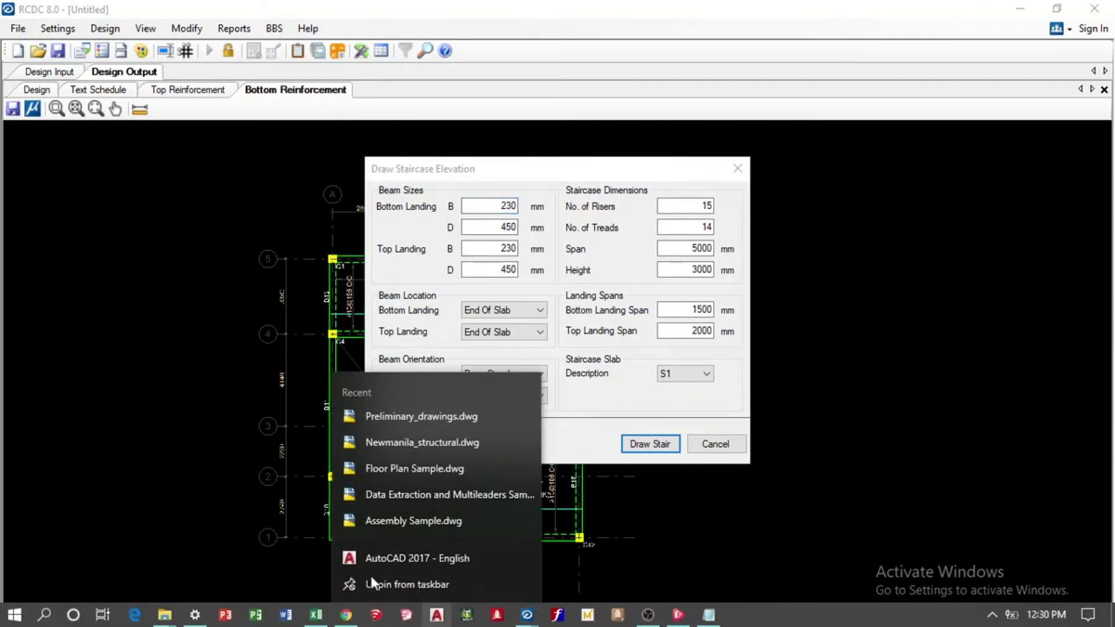
click(84, 324)
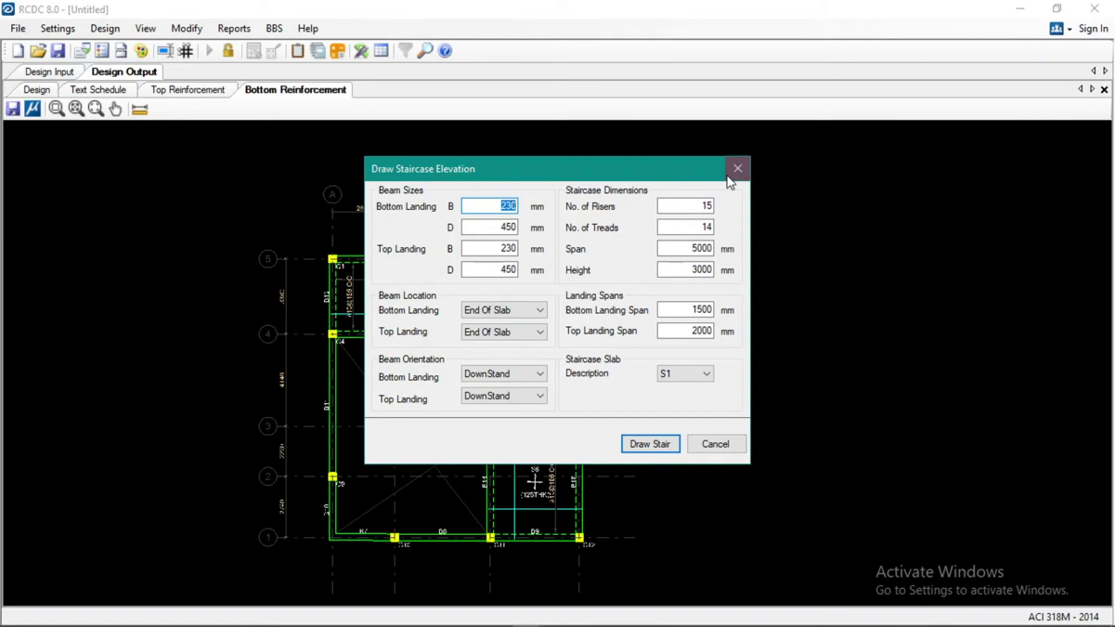
click(737, 168)
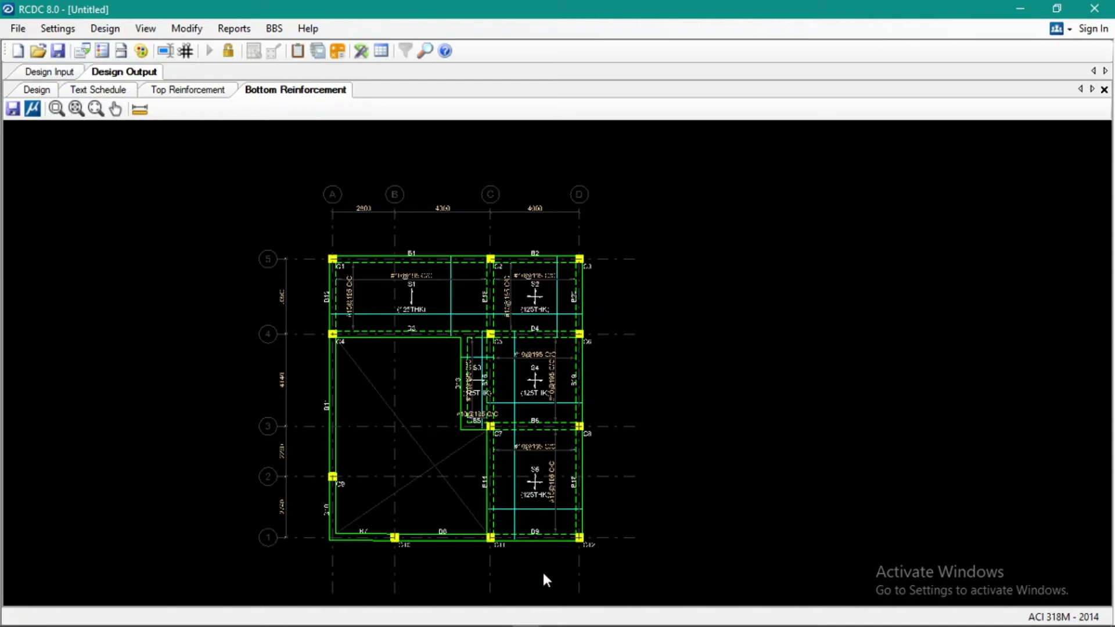
click(234, 29)
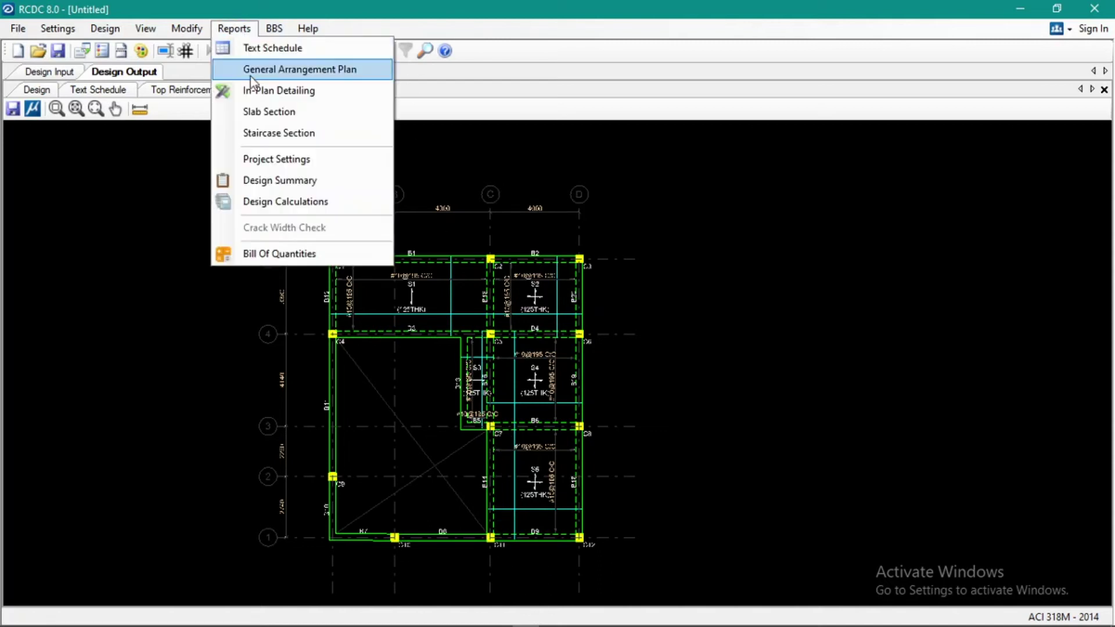
click(266, 136)
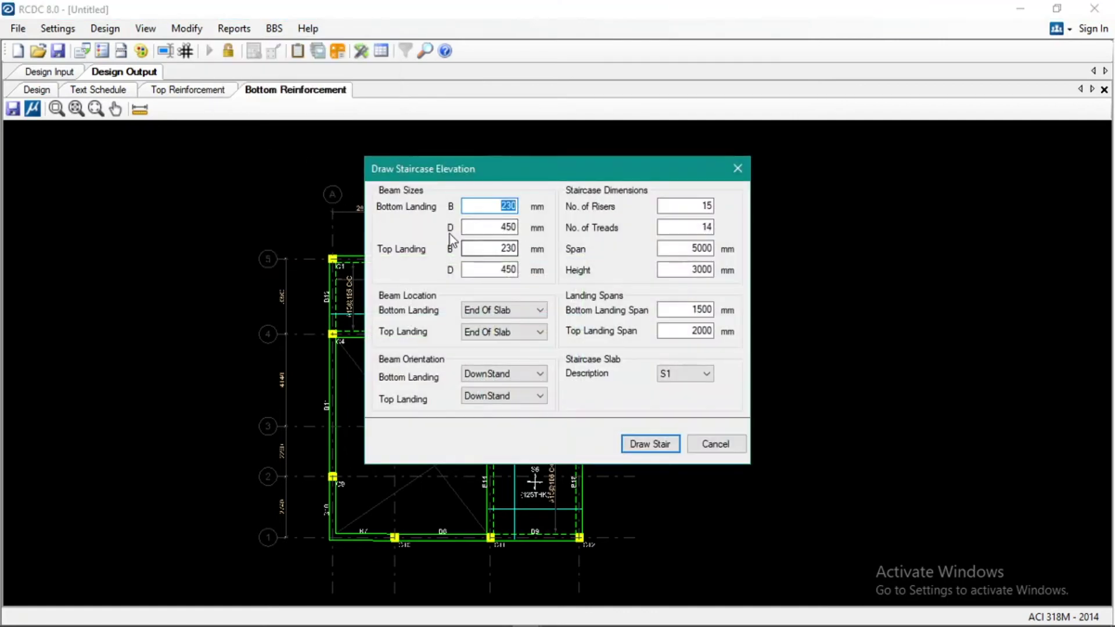
Step: Set the landing beams to width 200 and depth 300 mm
drag(504, 172, 730, 169)
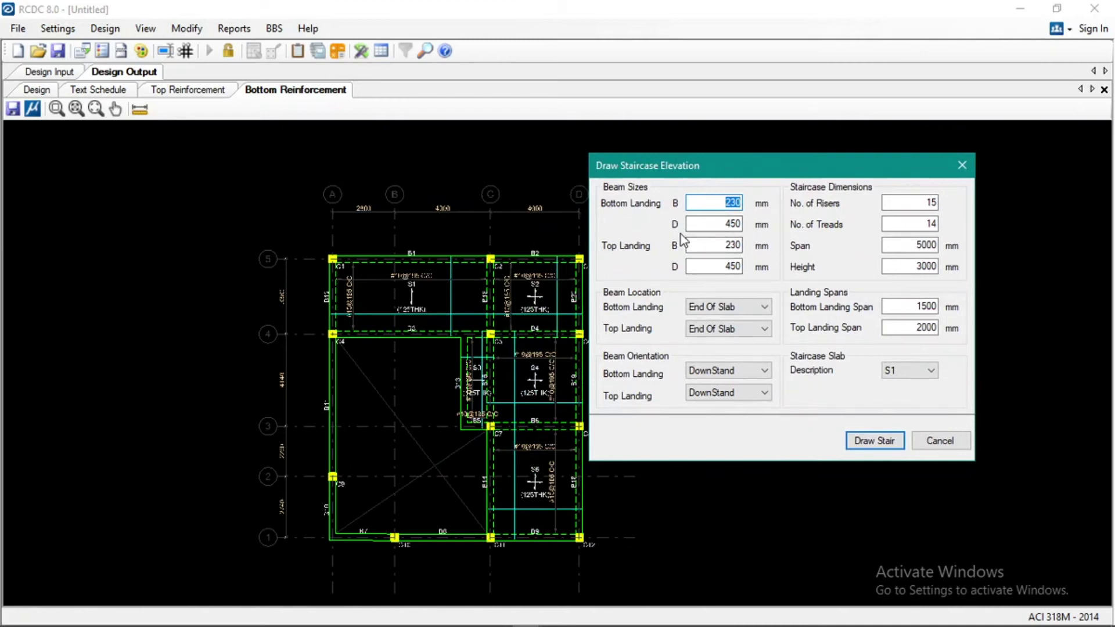
text(200)
drag(726, 224, 749, 265)
text(3200300)
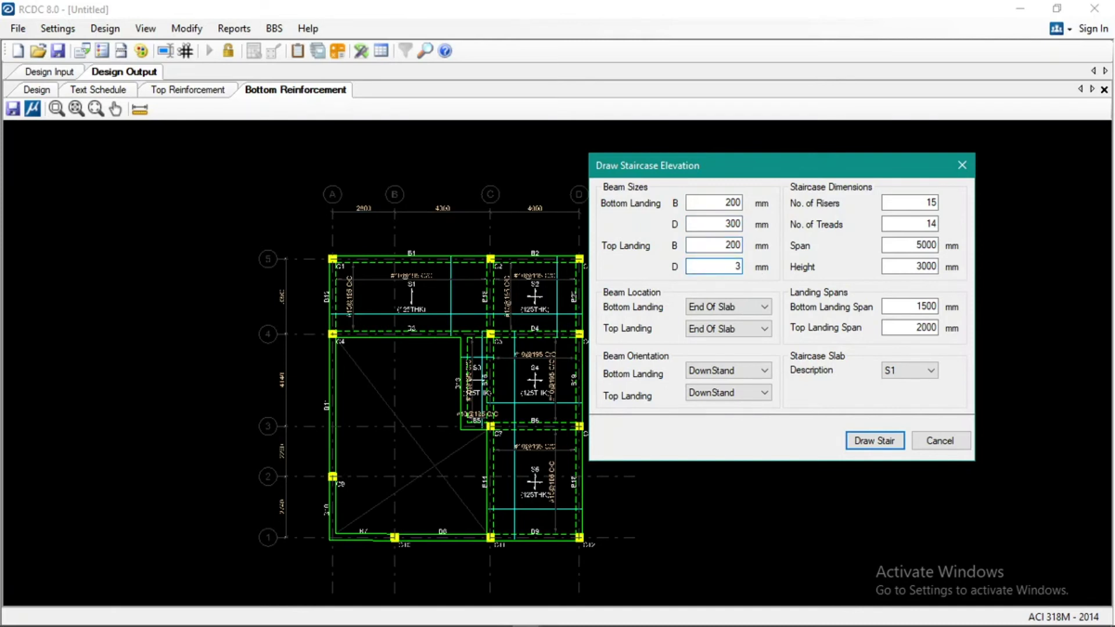
click(716, 246)
Step: Change the stair to 18 risers, 5000 mm span and 3200 mm height
double_click(929, 204)
click(935, 203)
drag(932, 203, 937, 203)
text(8)
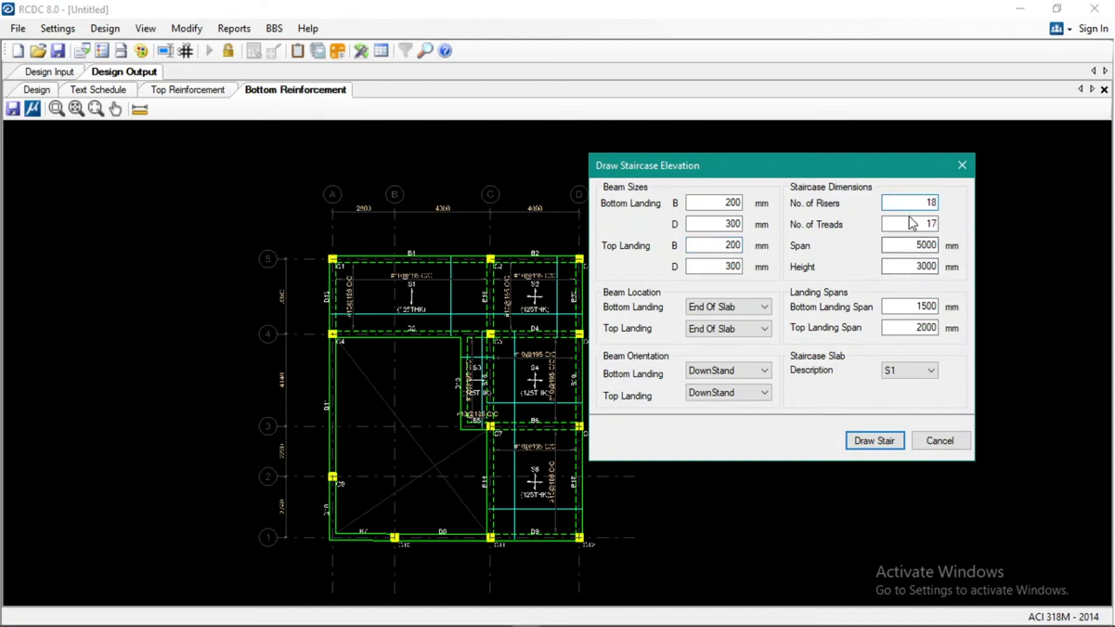
click(909, 244)
drag(719, 173, 814, 172)
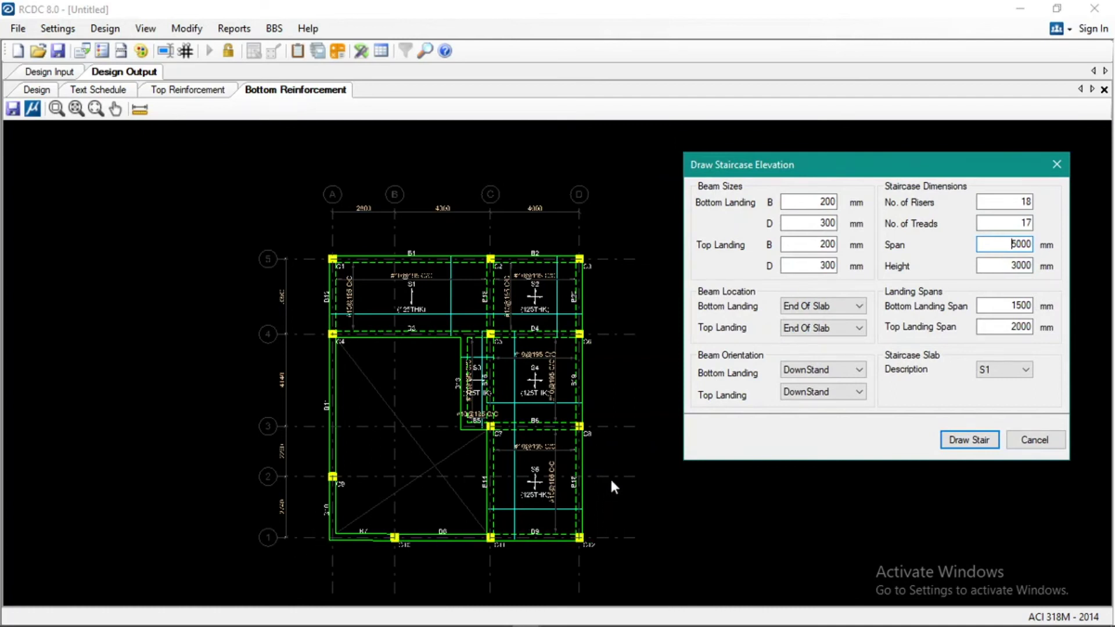
click(1018, 244)
key(BackSpace)
text(5)
click(1021, 265)
key(BackSpace)
text(2)
Step: Check the span and landing span values, then draw the staircase section
click(1004, 247)
click(997, 305)
click(1000, 326)
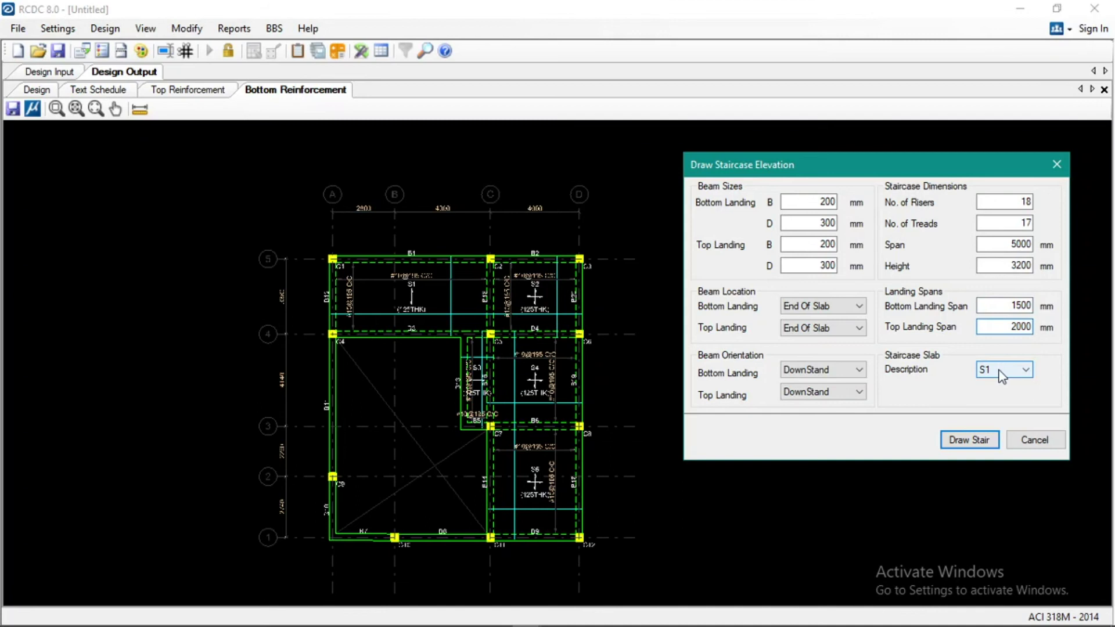
click(977, 440)
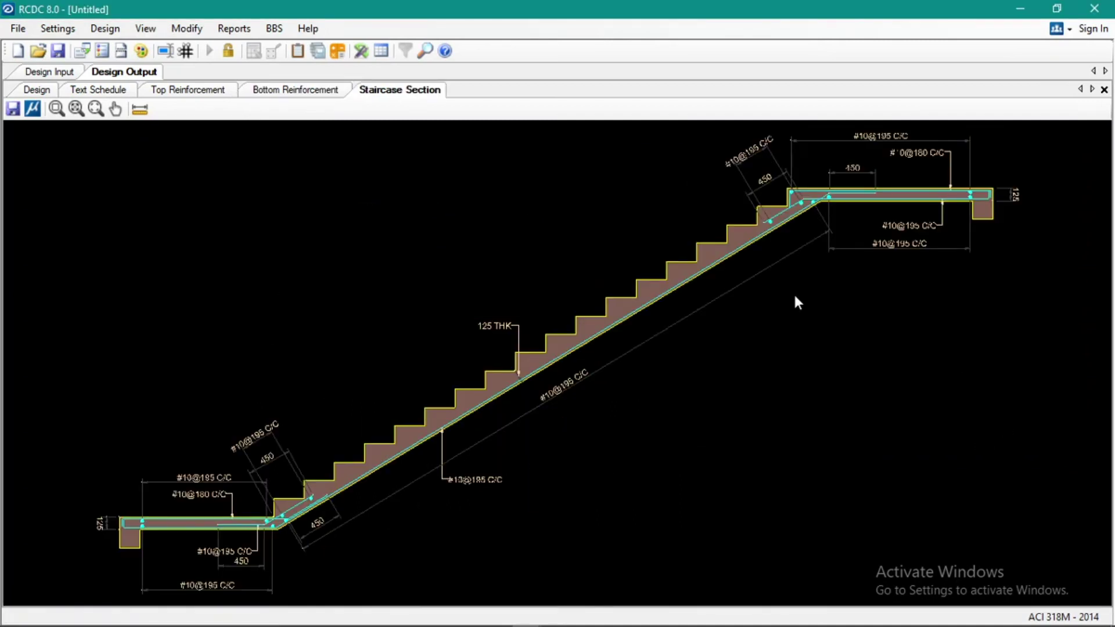
scroll(930, 298, down, 5)
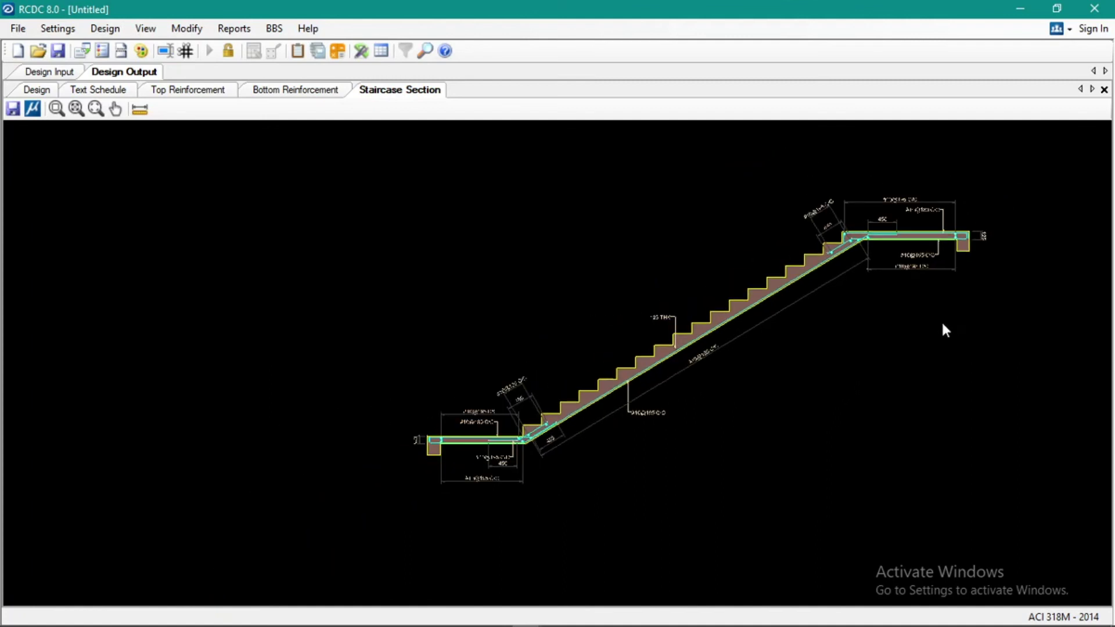
scroll(694, 354, up, 5)
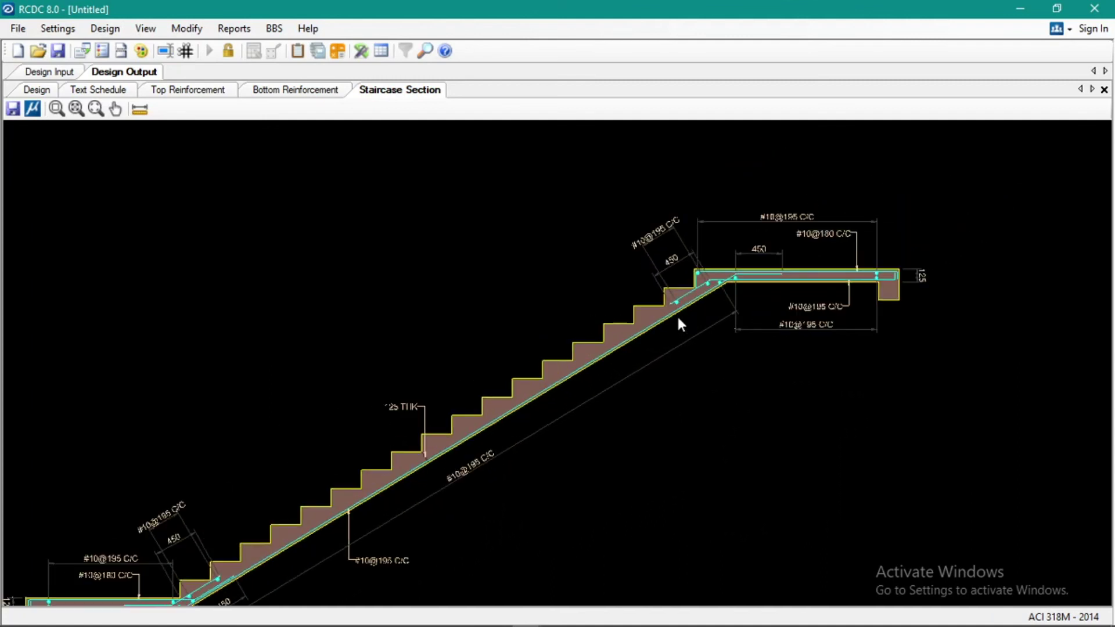
scroll(801, 231, up, 2)
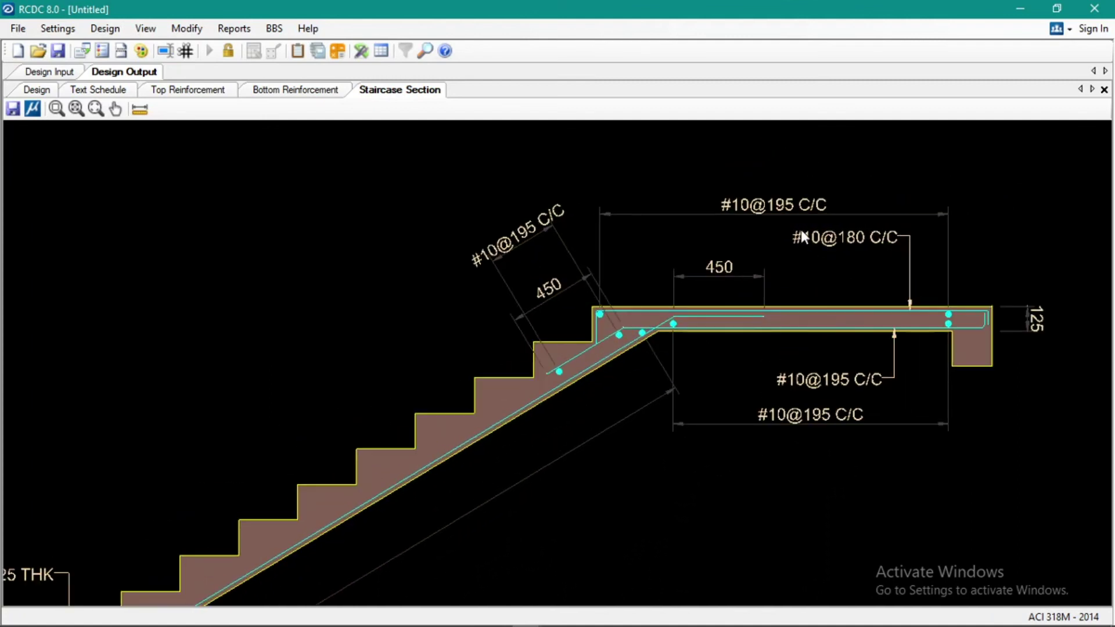
scroll(841, 258, down, 6)
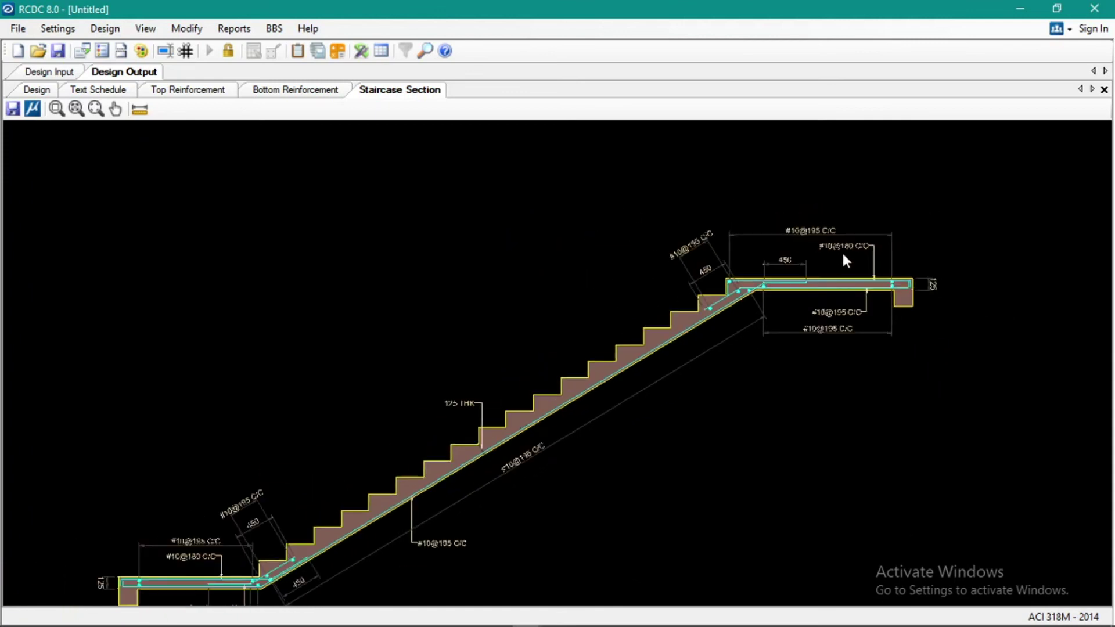
scroll(591, 423, up, 1)
scroll(590, 418, up, 5)
scroll(590, 413, down, 2)
middle_drag(625, 374, 598, 395)
scroll(500, 452, down, 4)
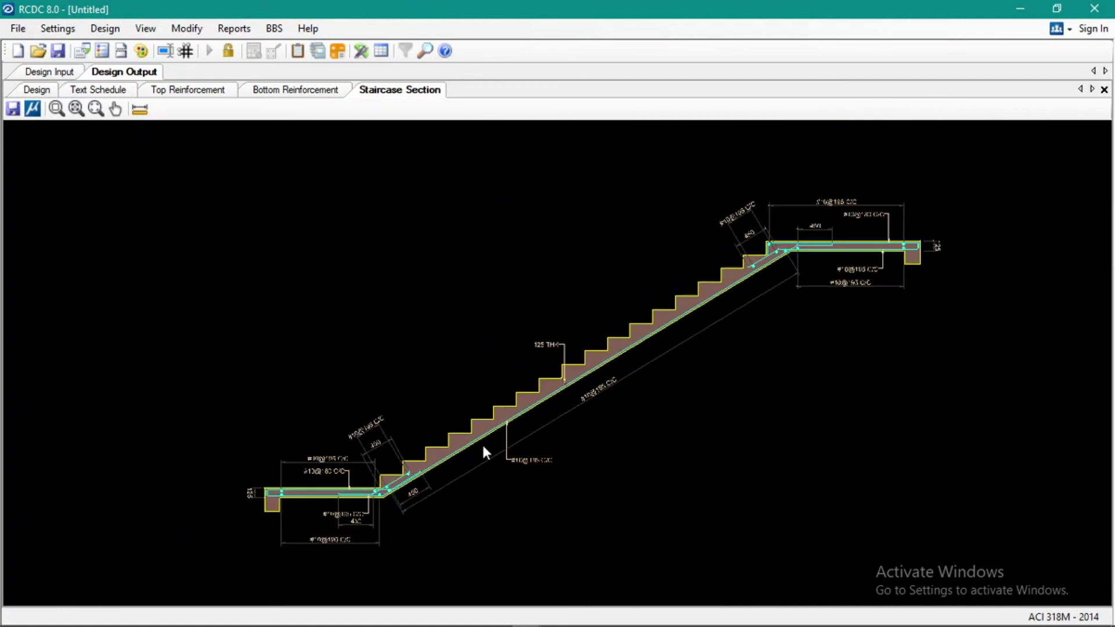
click(231, 29)
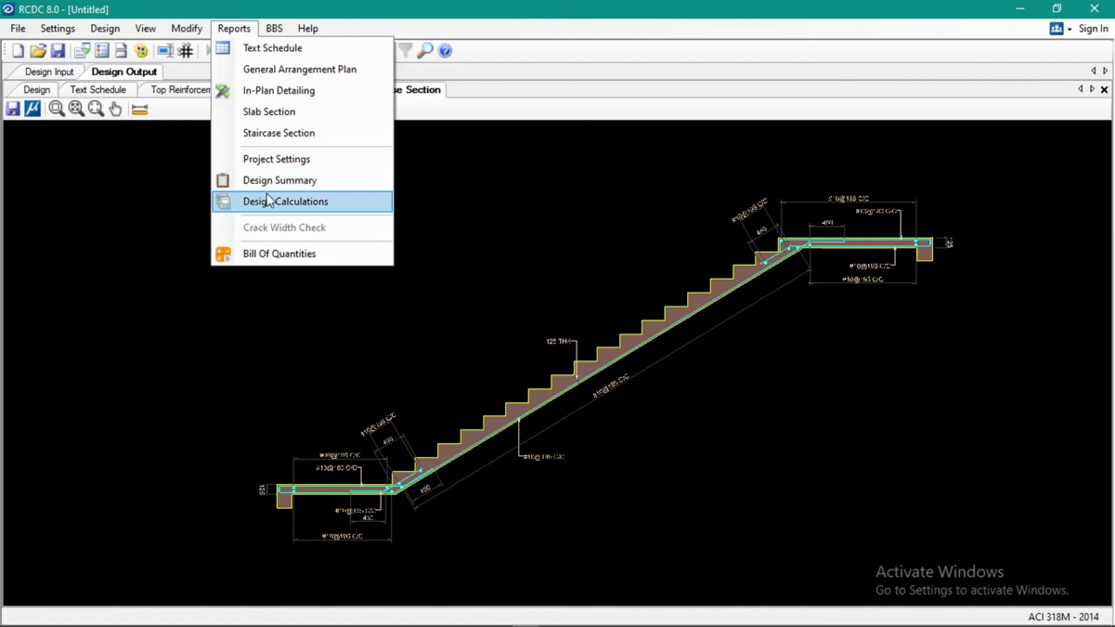
mouse_move(275, 28)
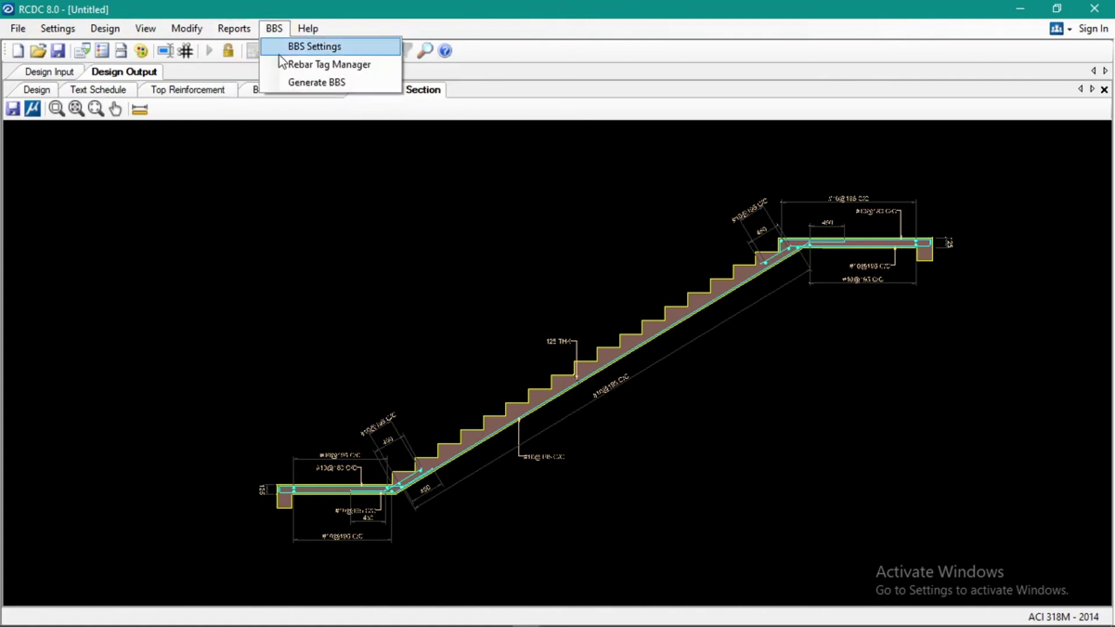
click(274, 29)
click(237, 29)
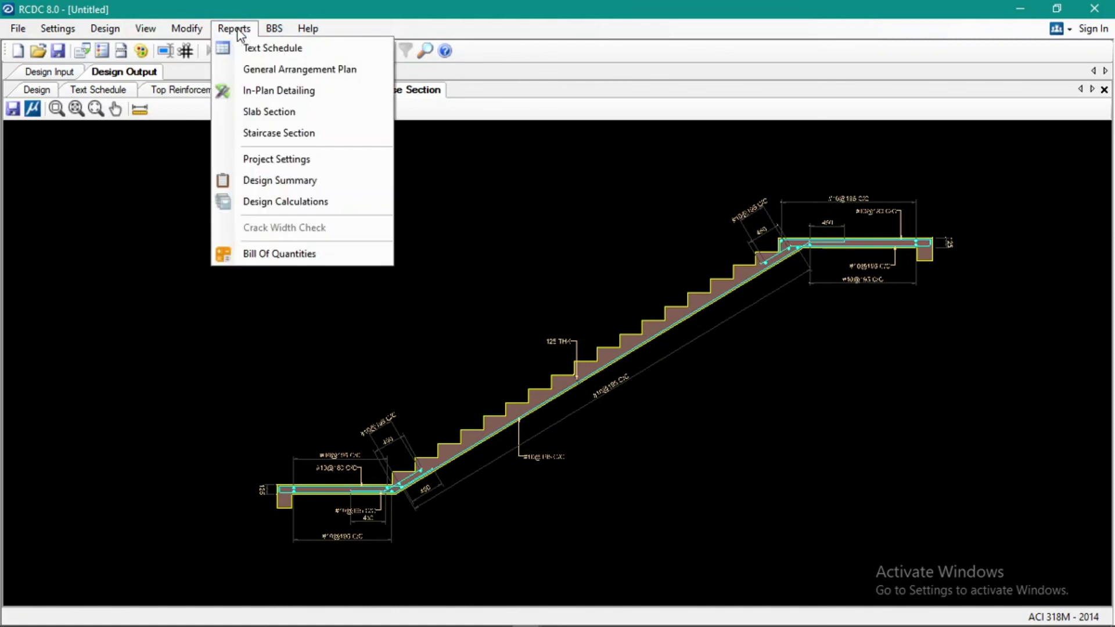
click(275, 28)
click(234, 28)
click(234, 29)
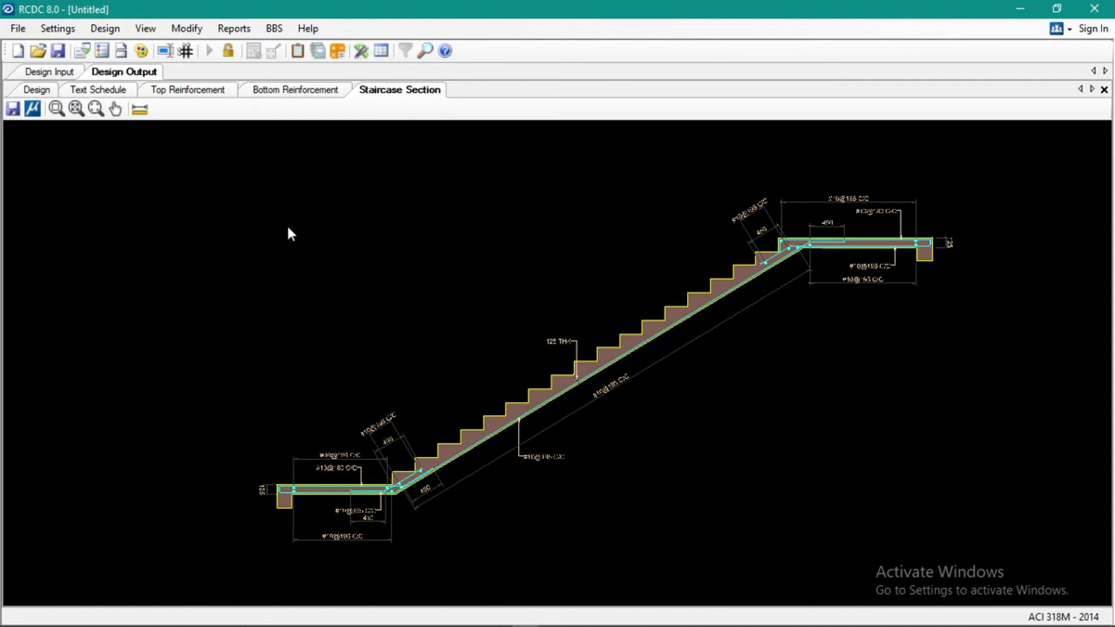
scroll(654, 248, down, 5)
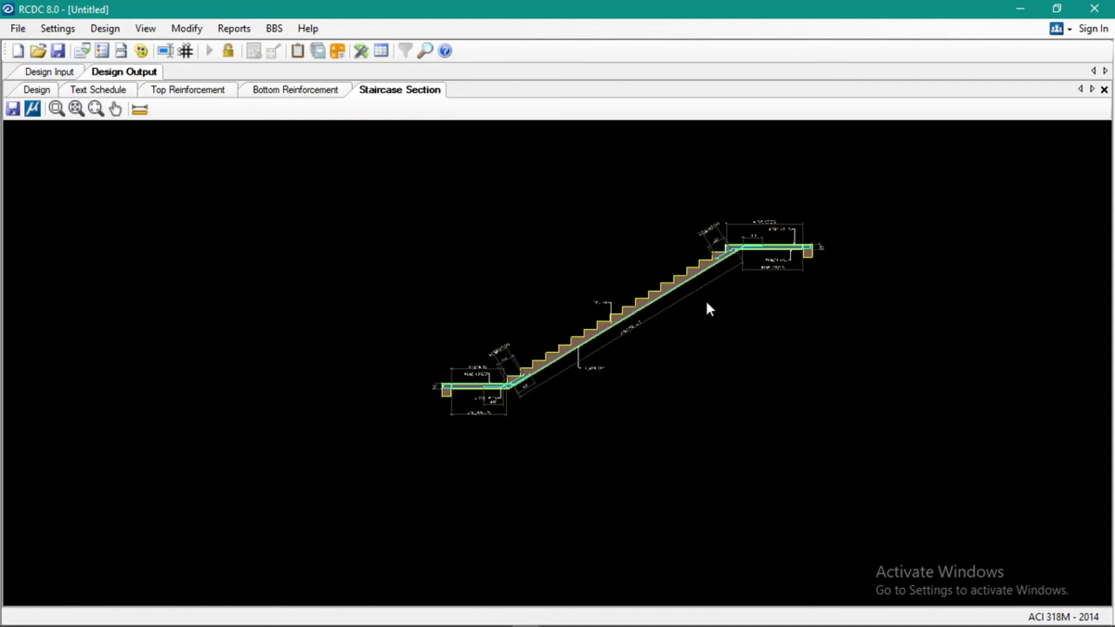
scroll(705, 298, up, 5)
middle_drag(705, 303, 690, 337)
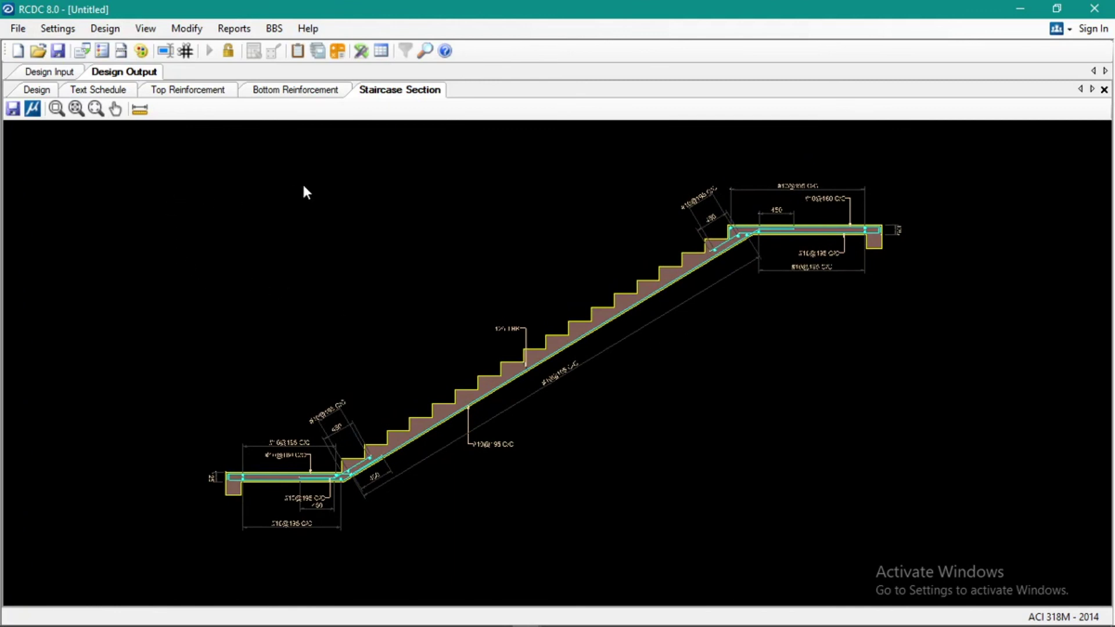
scroll(303, 187, down, 2)
scroll(283, 242, up, 1)
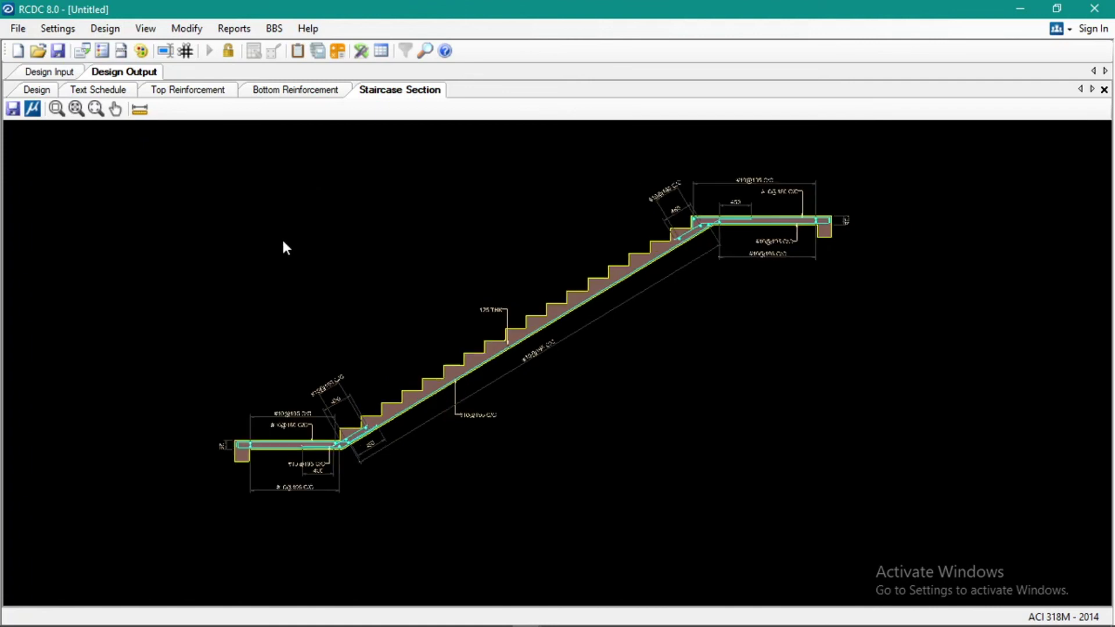
scroll(284, 246, up, 1)
scroll(470, 232, down, 2)
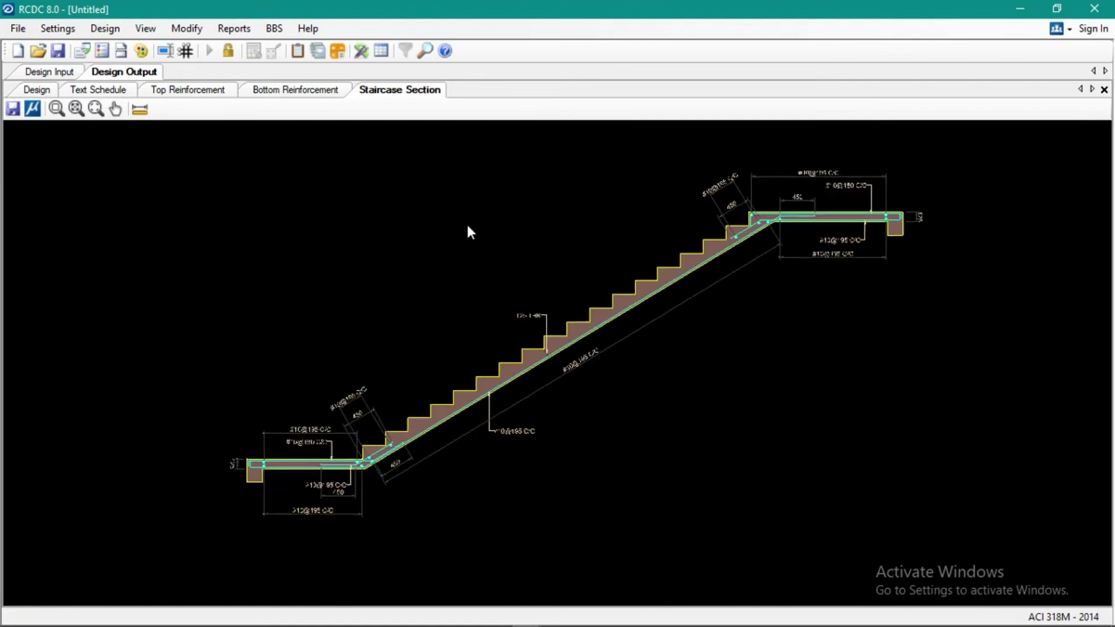
scroll(569, 204, up, 2)
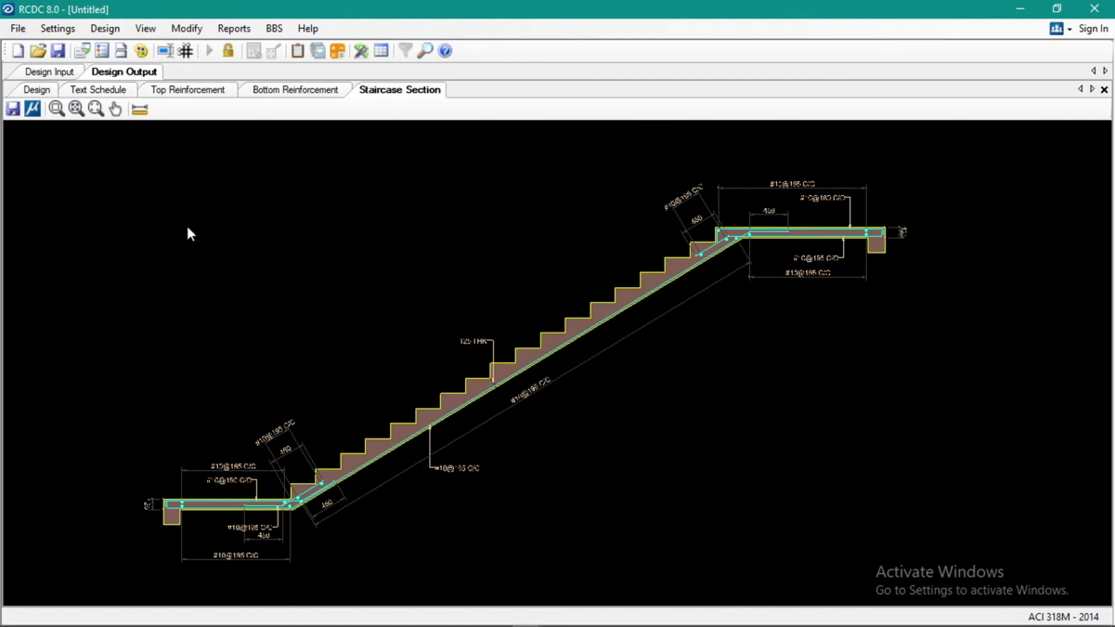
scroll(445, 269, down, 3)
scroll(472, 332, up, 2)
scroll(471, 332, up, 1)
scroll(472, 332, down, 2)
middle_drag(428, 302, 477, 351)
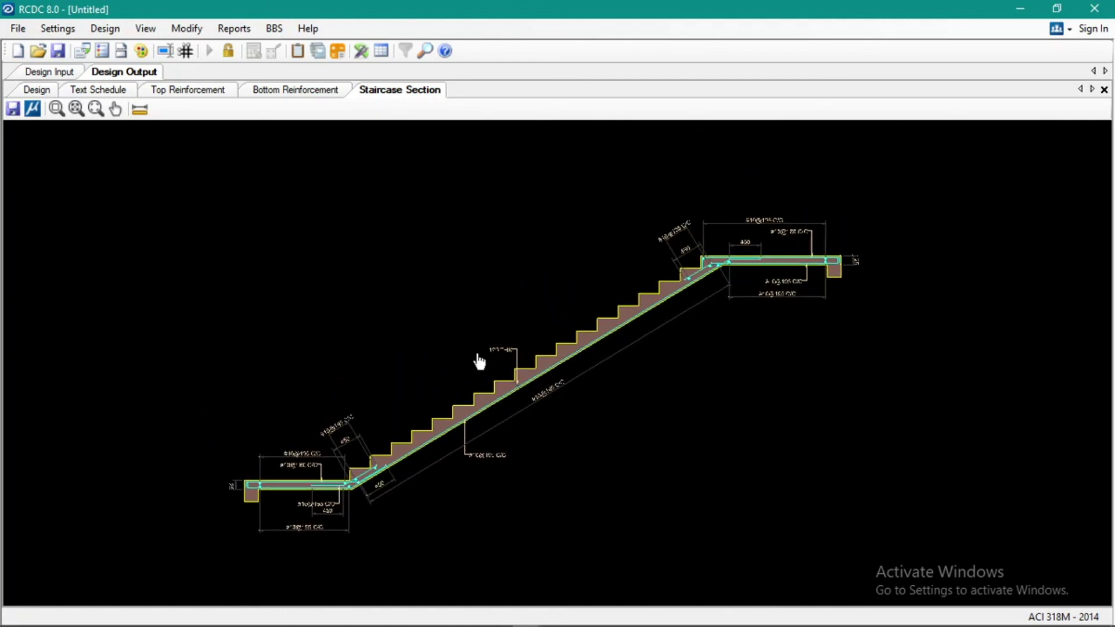